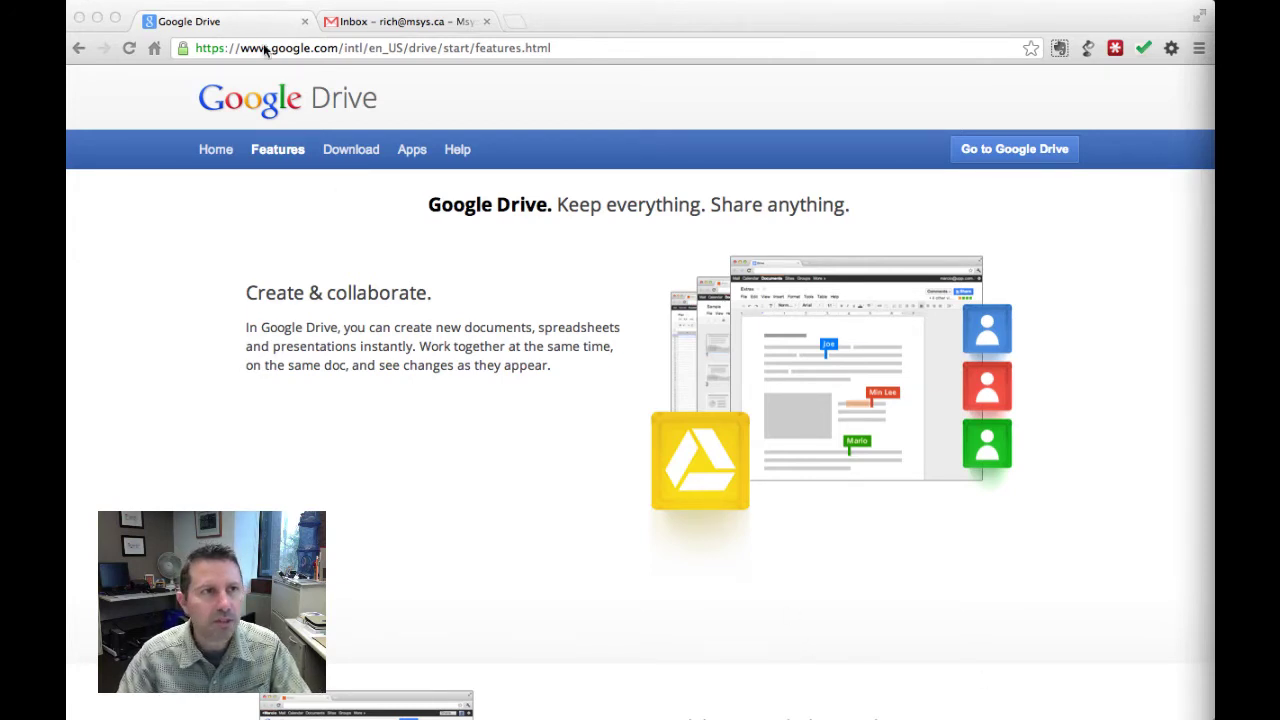
- Go from the Gmail inbox to My Drive using the Drive link in the Google bar
{"action": "left_click", "coordinate": [363, 21]}
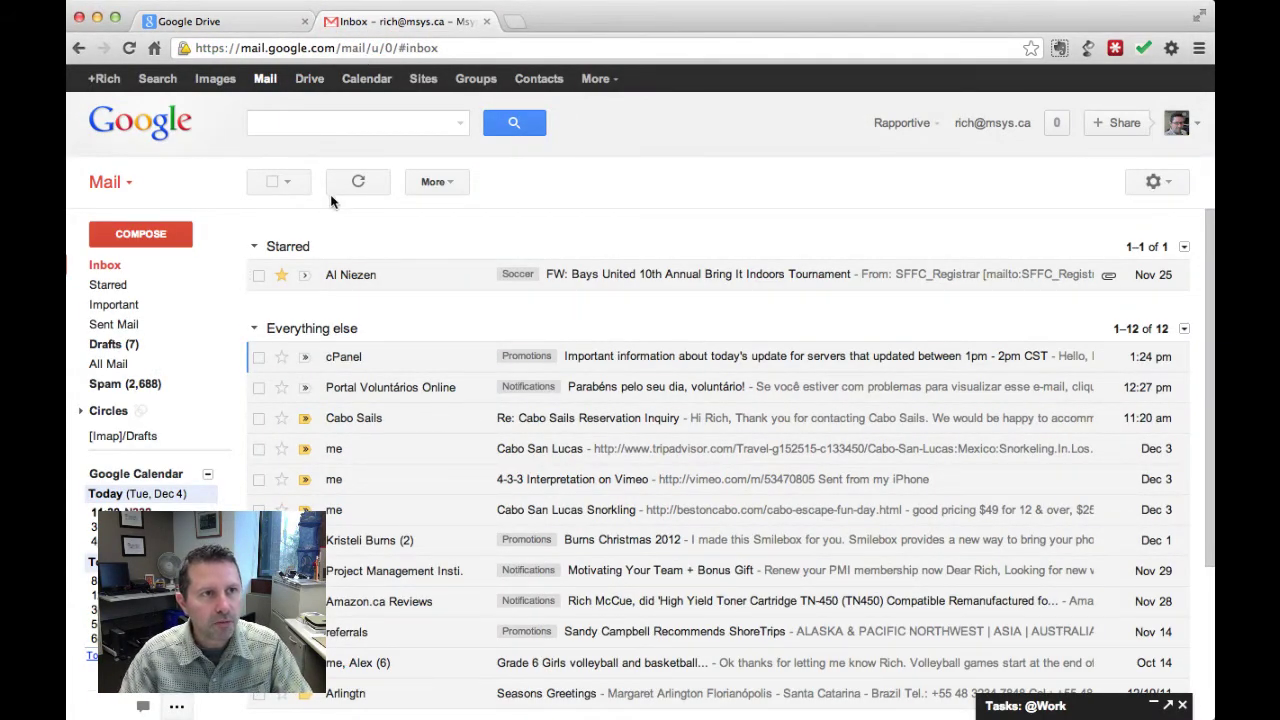
{"action": "left_click", "coordinate": [310, 80]}
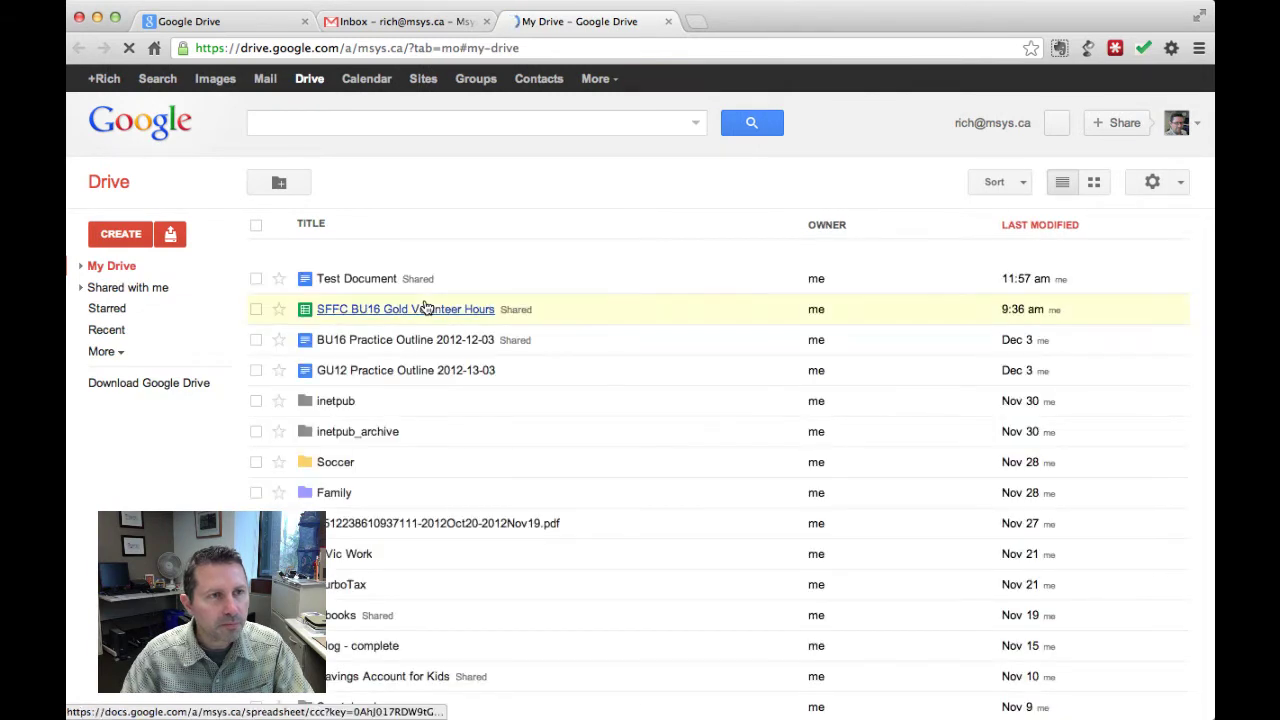
- Open Test Document and review its sharing settings, confirming one collaborator can edit
{"action": "left_click", "coordinate": [357, 281]}
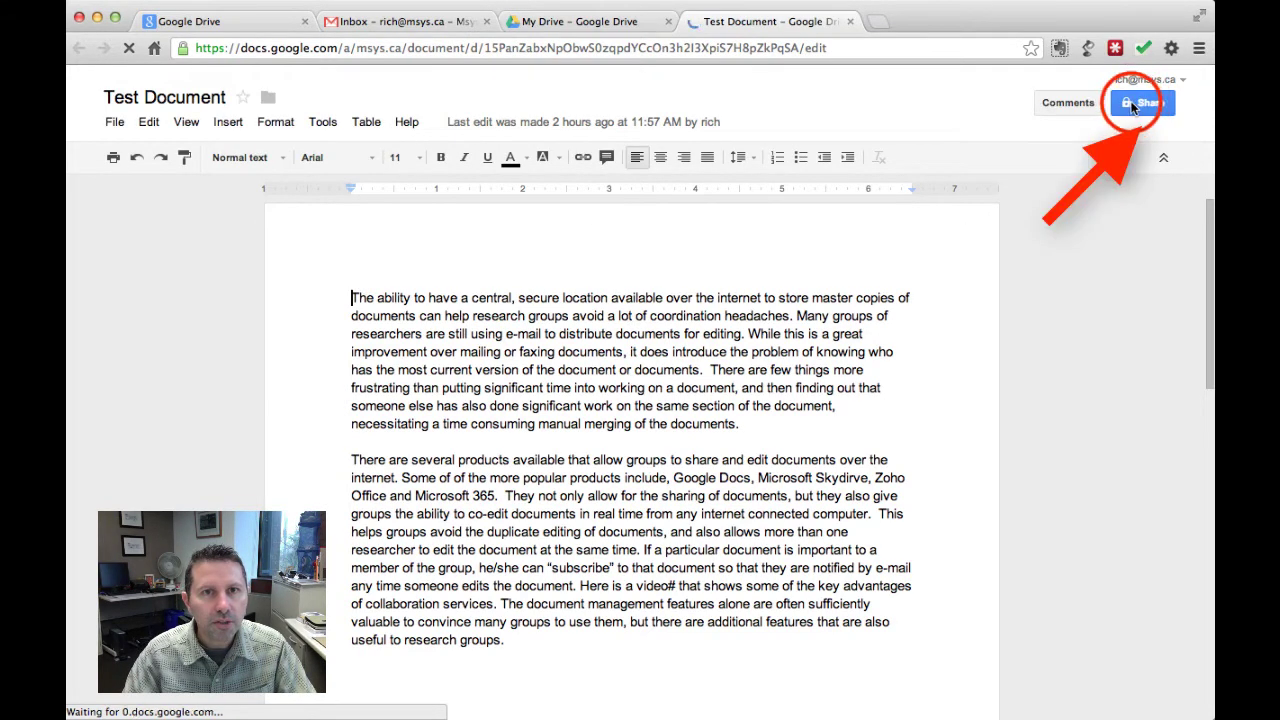
{"action": "left_click", "coordinate": [1133, 106]}
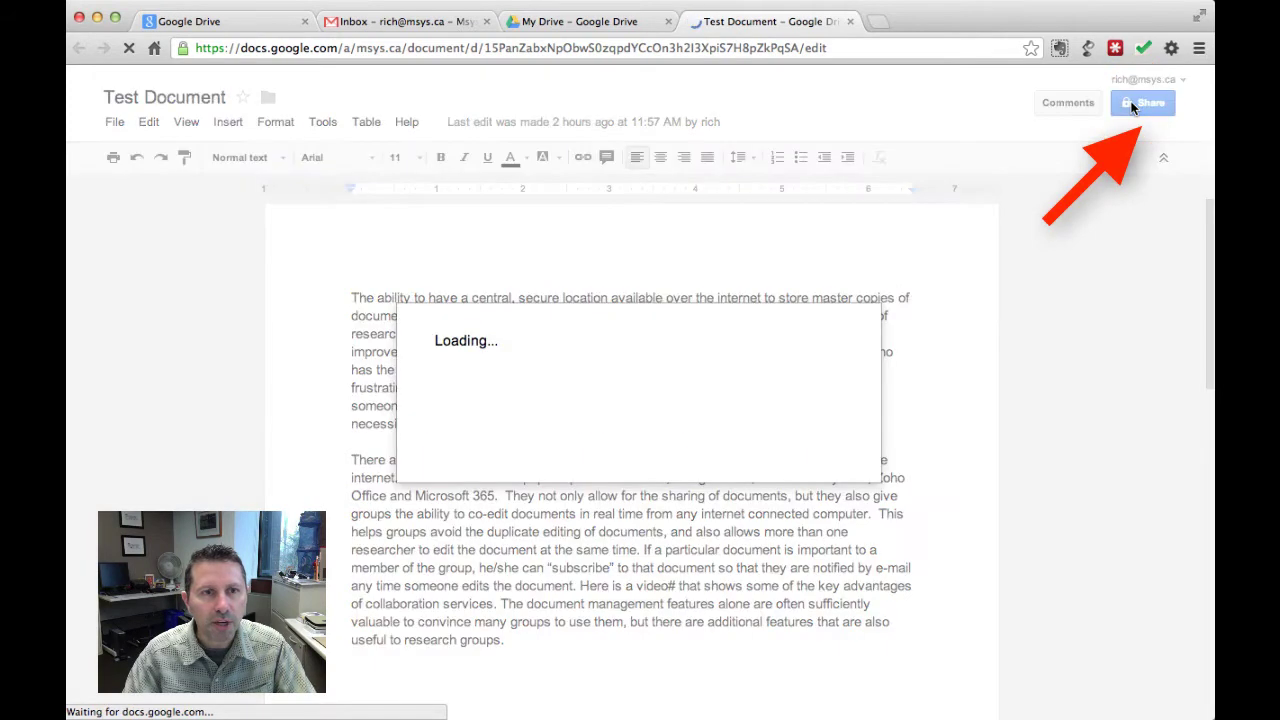
{"action": "left_click", "coordinate": [914, 394]}
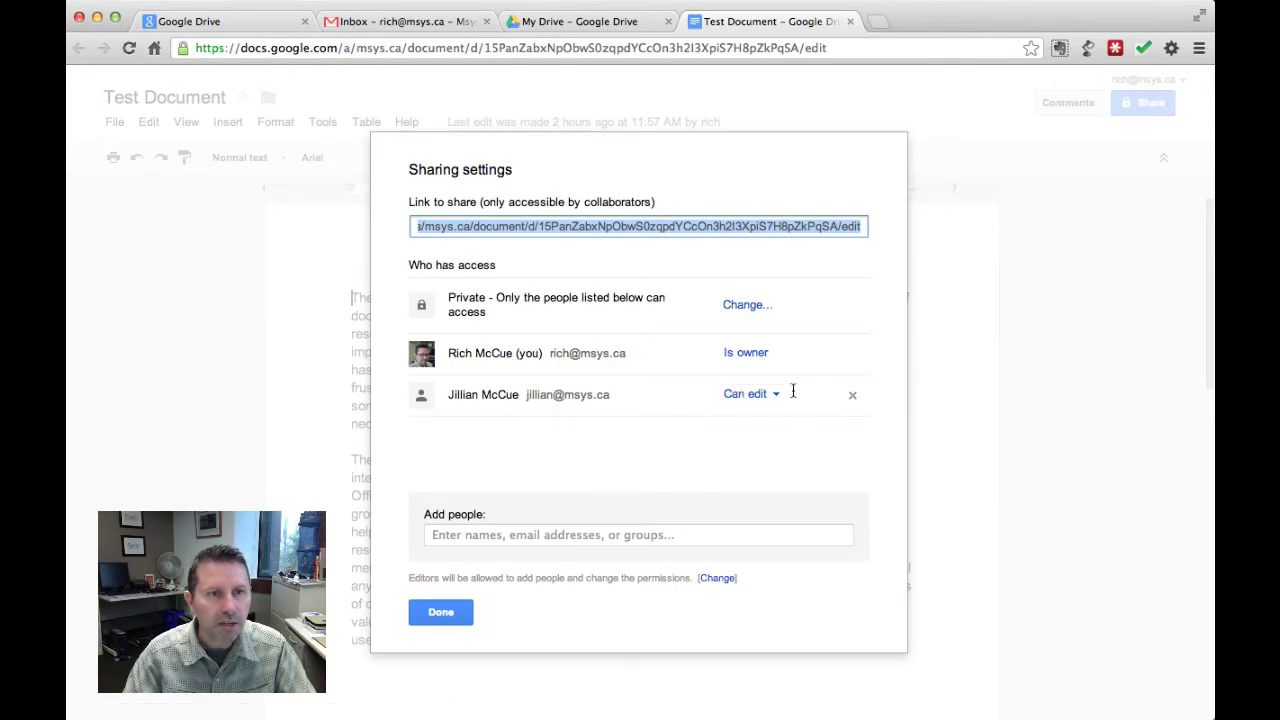
{"action": "left_click", "coordinate": [448, 614]}
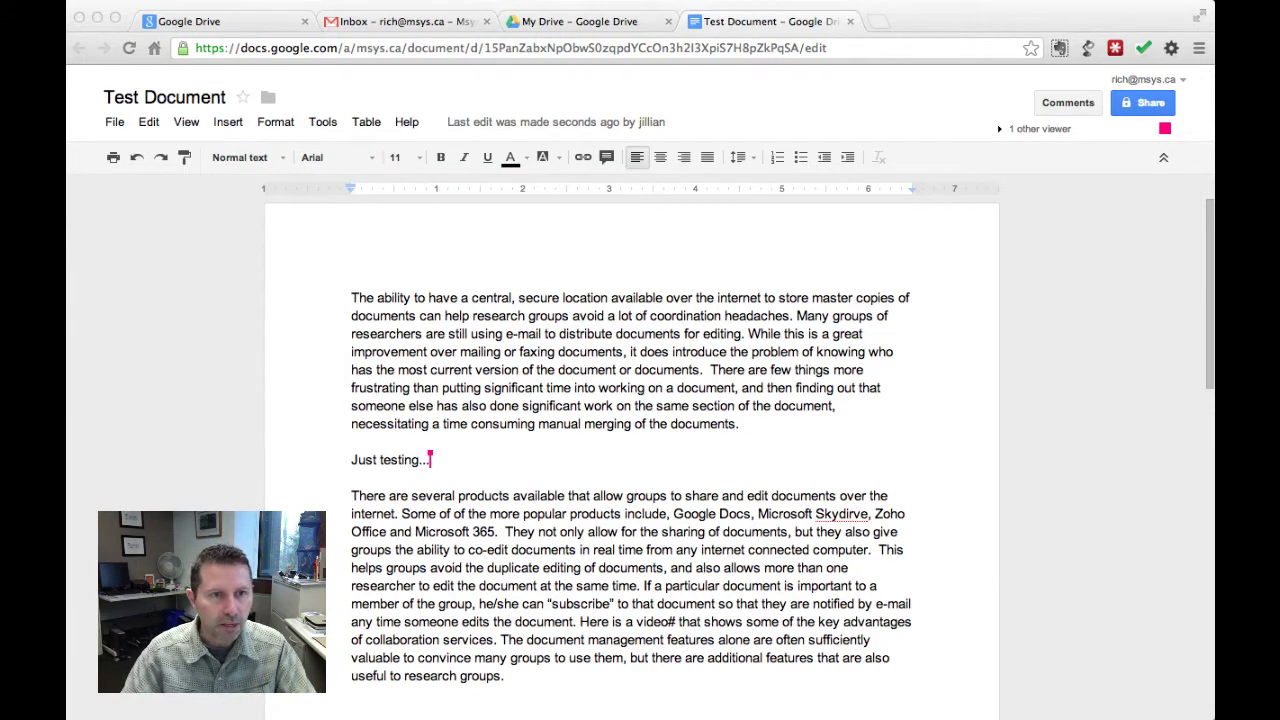
- Type 'I see what you wrote...' at the end of the 'Just testing...' line
{"action": "left_click", "coordinate": [512, 456]}
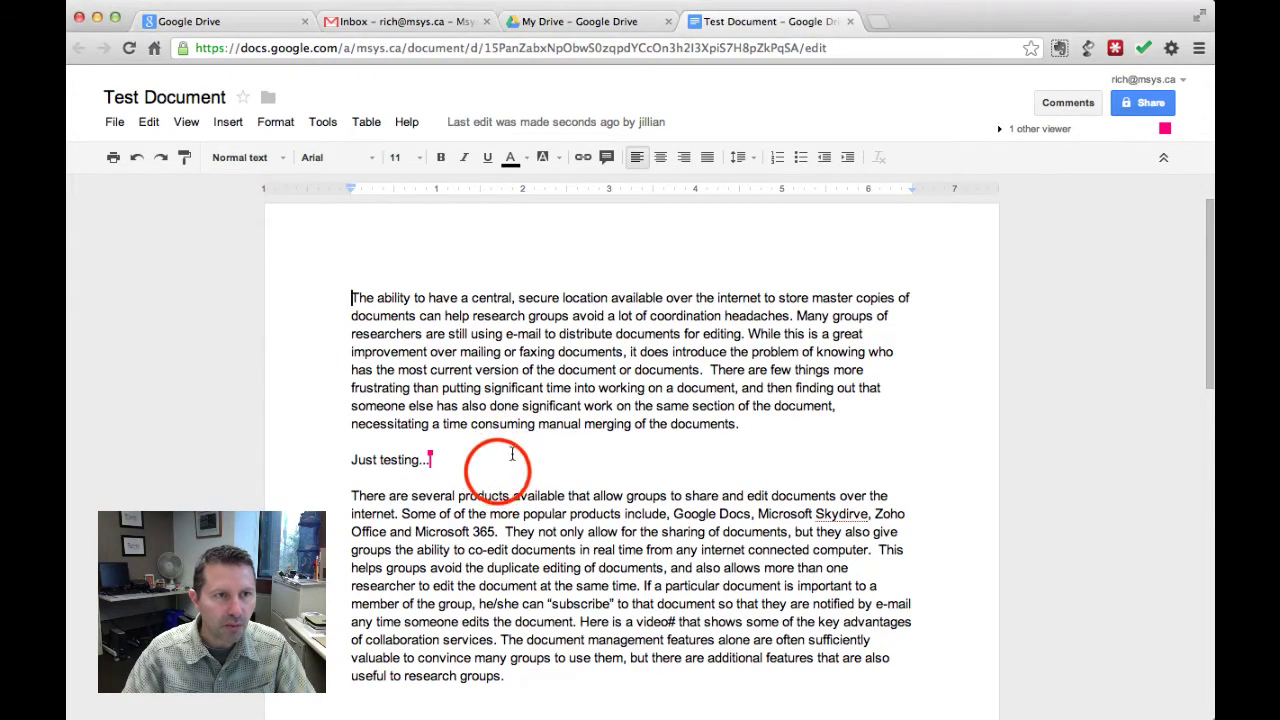
{"action": "left_click", "coordinate": [500, 470]}
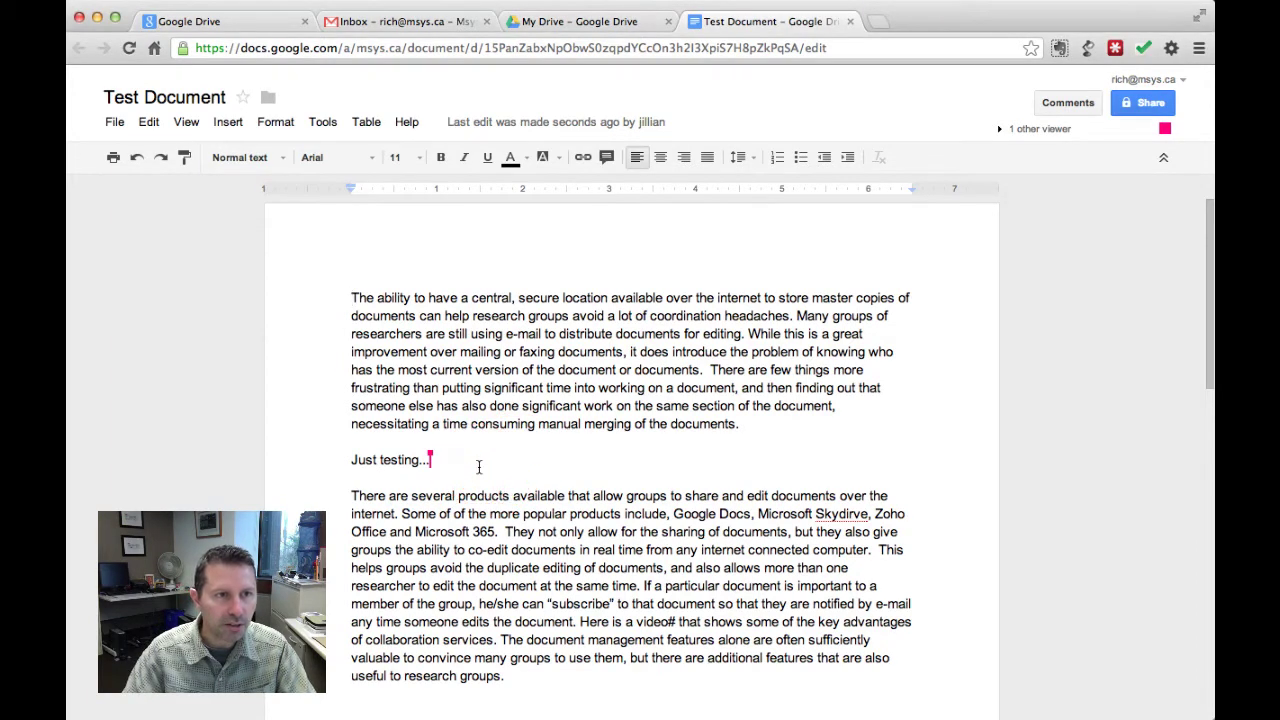
{"action": "type", "text": "I see what you wrote..."}
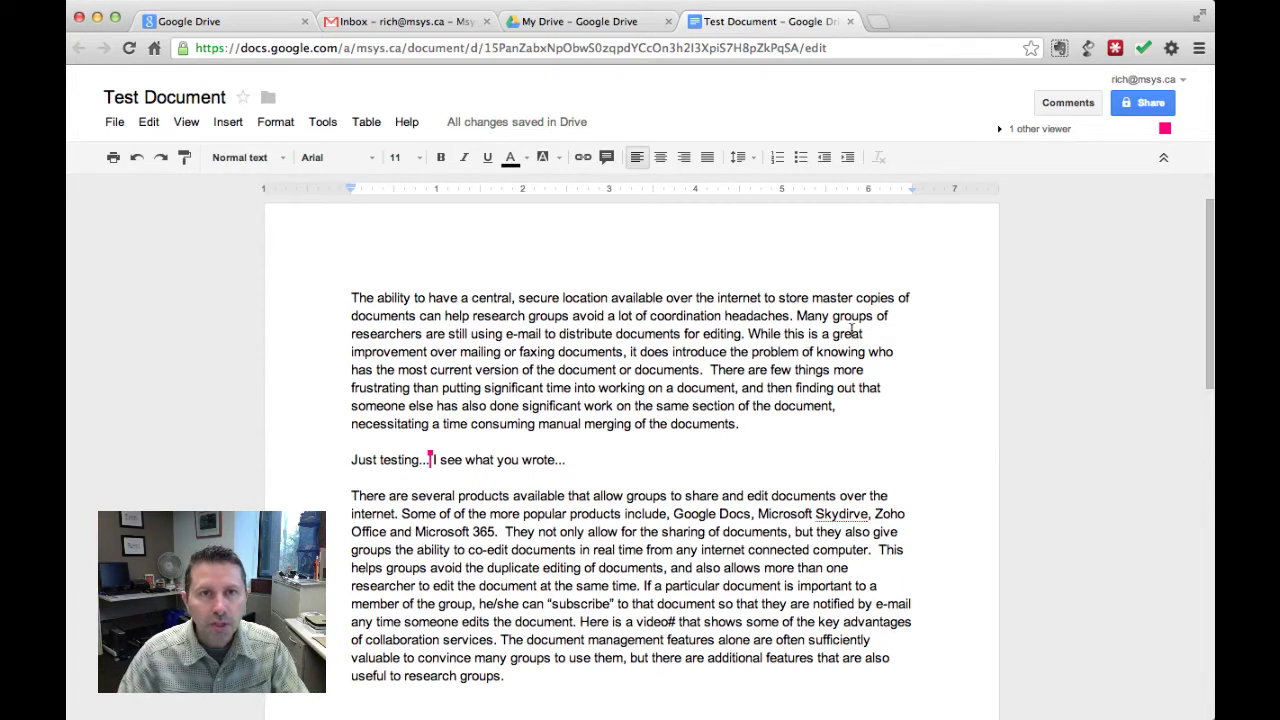
- Send 'Hello there.' in chat to the other viewer, then collapse the chat after their reply
{"action": "left_click", "coordinate": [1002, 134]}
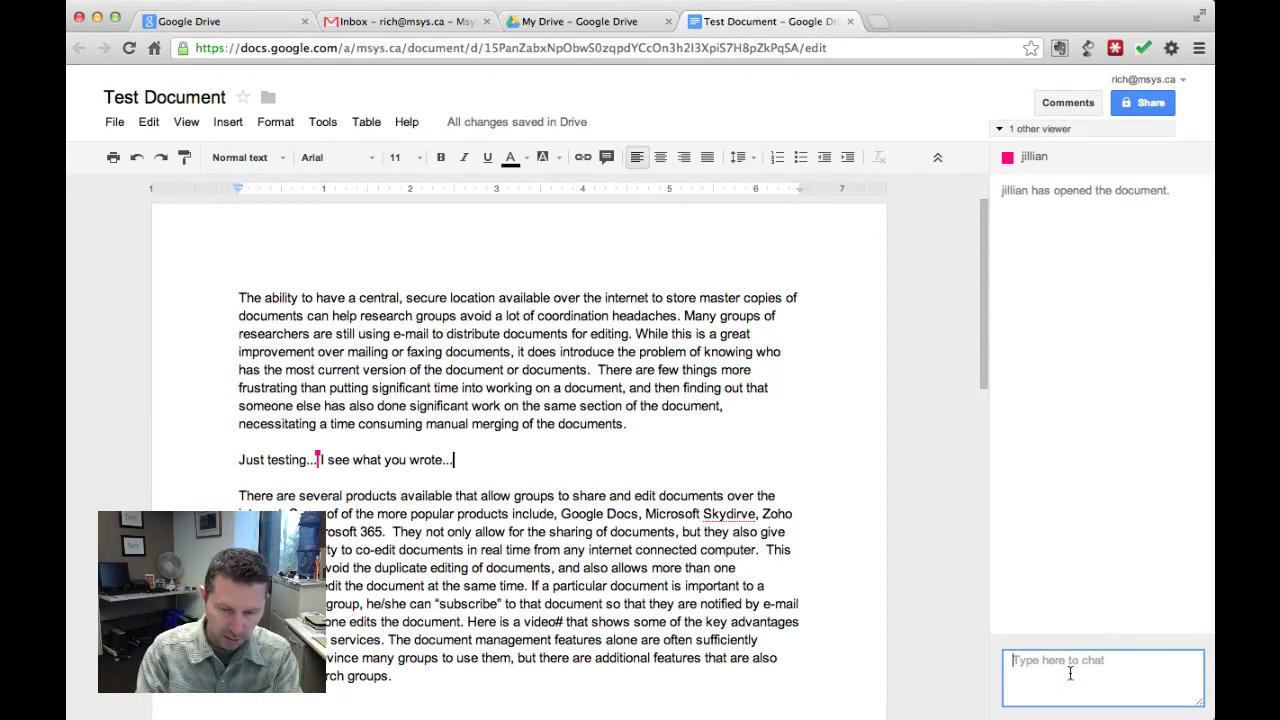
{"action": "type", "text": "Hello there."}
{"action": "key", "text": "Return"}
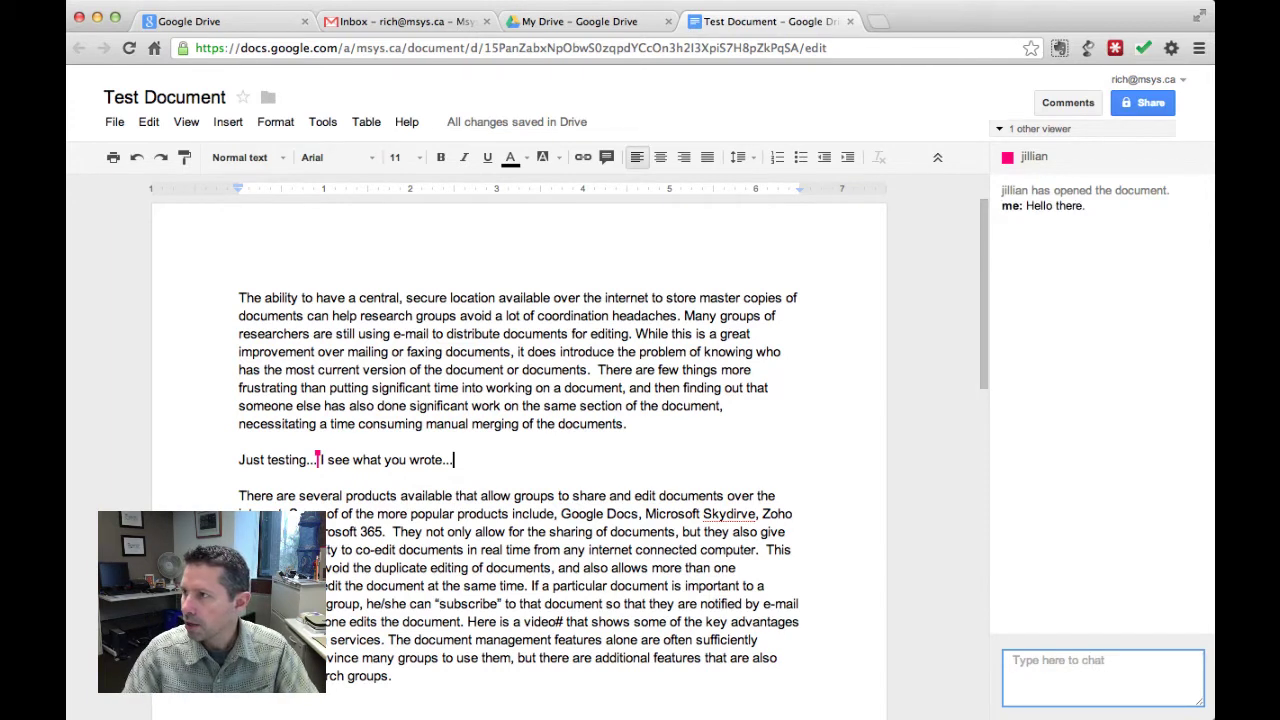
{"action": "key", "text": "super+Tab"}
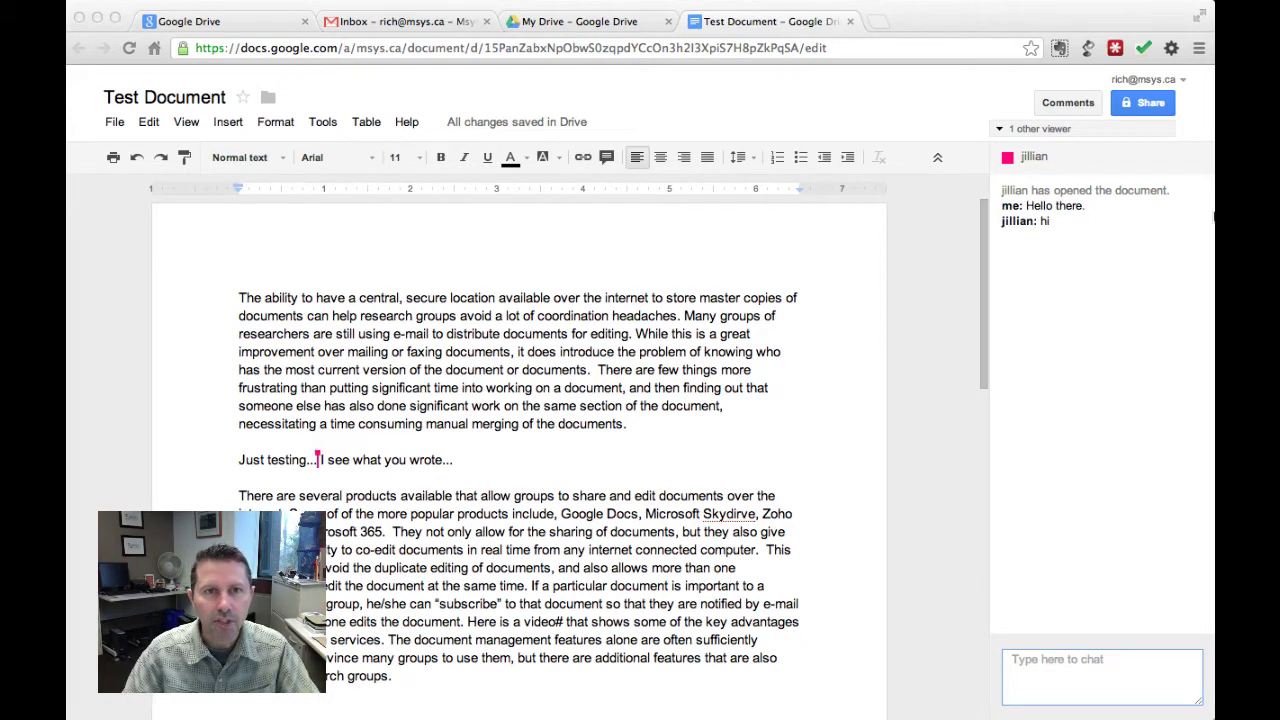
{"action": "left_click", "coordinate": [999, 130]}
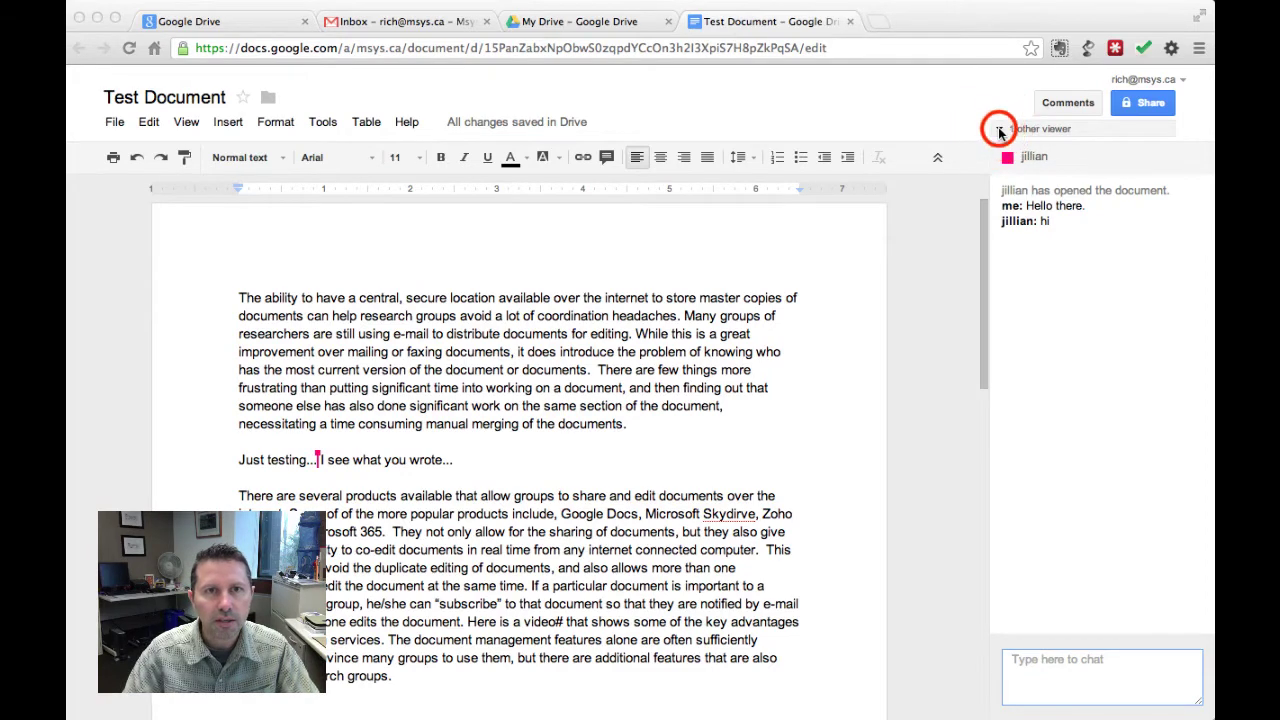
{"action": "left_click", "coordinate": [999, 130]}
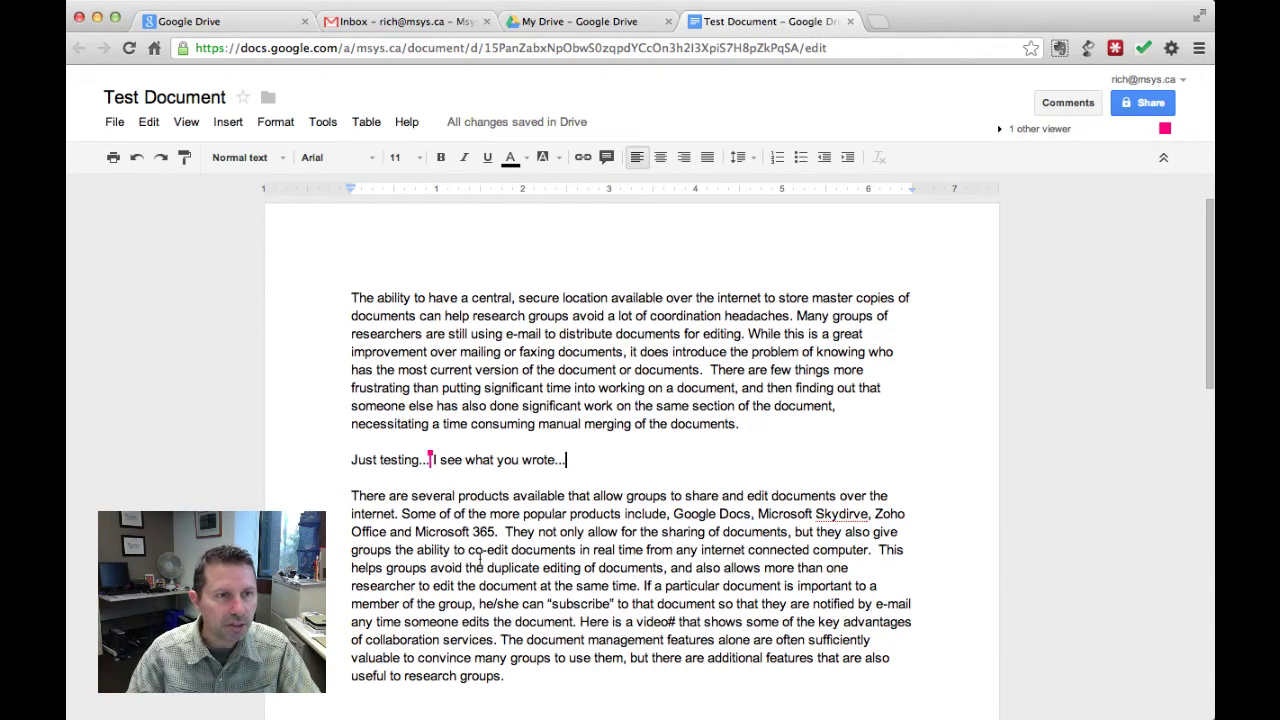
- Comment on the second paragraph's first sentence, suggesting it be removed once done
{"action": "left_click", "coordinate": [352, 494]}
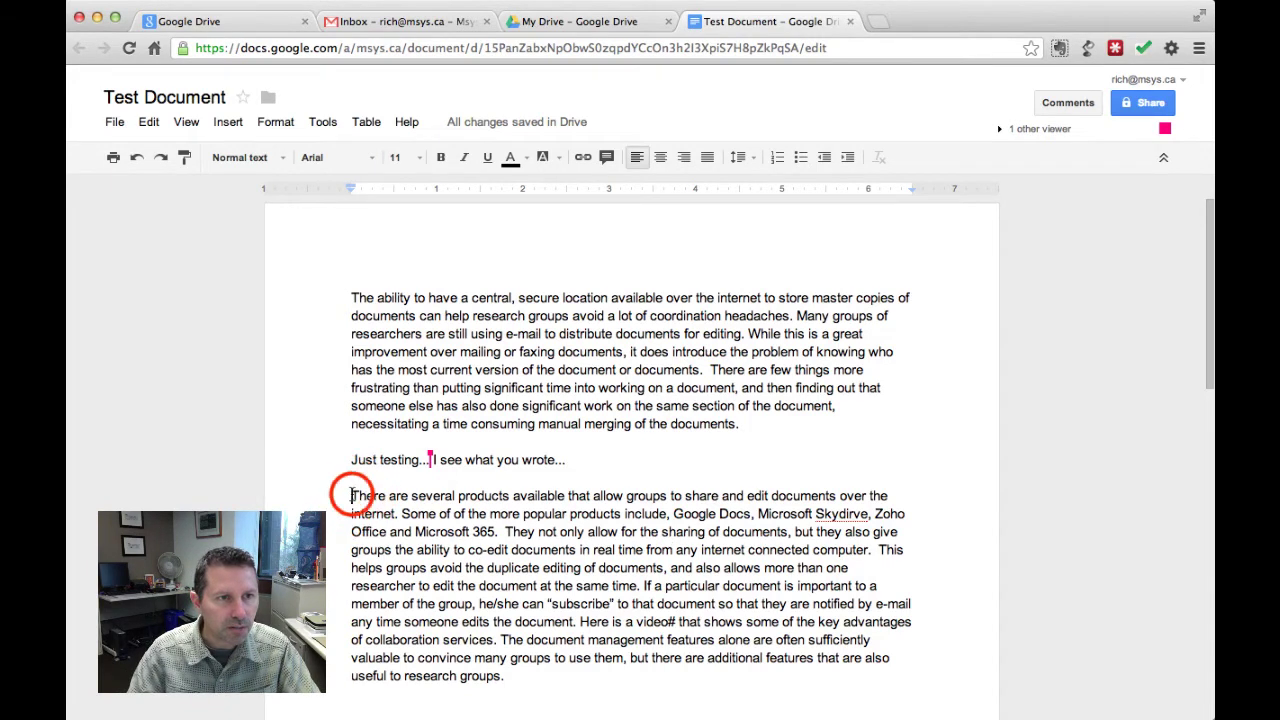
{"action": "left_click_drag", "start_coordinate": [352, 494], "coordinate": [397, 513]}
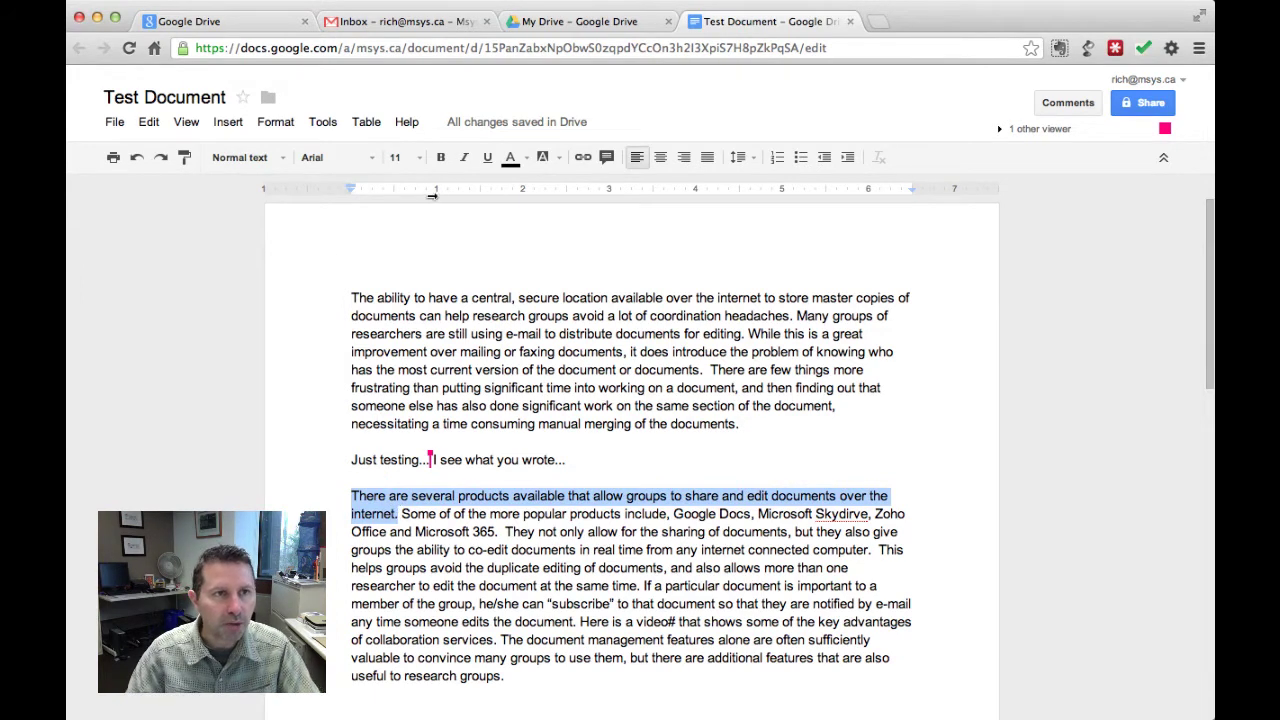
{"action": "left_click", "coordinate": [606, 158]}
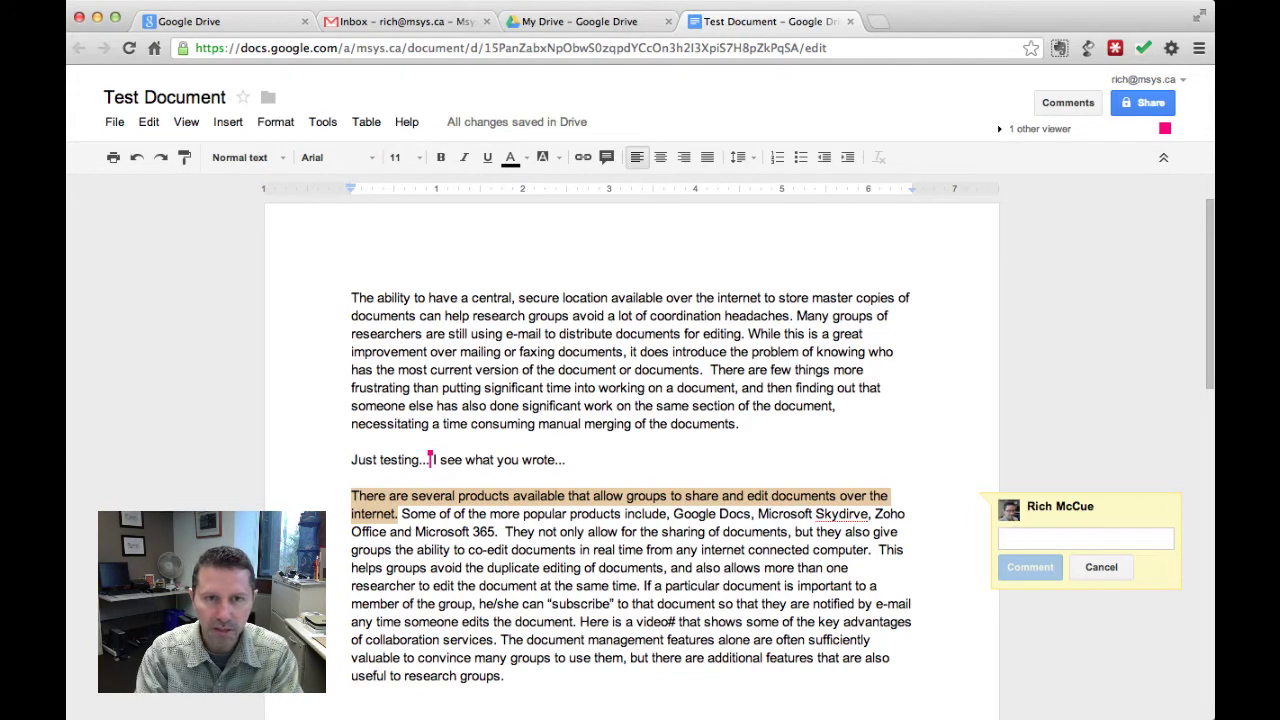
{"action": "type", "text": "Let's remove this when we"}
{"action": "key", "text": "BackSpace"}
{"action": "key", "text": "BackSpace"}
{"action": "type", "text": "re"}
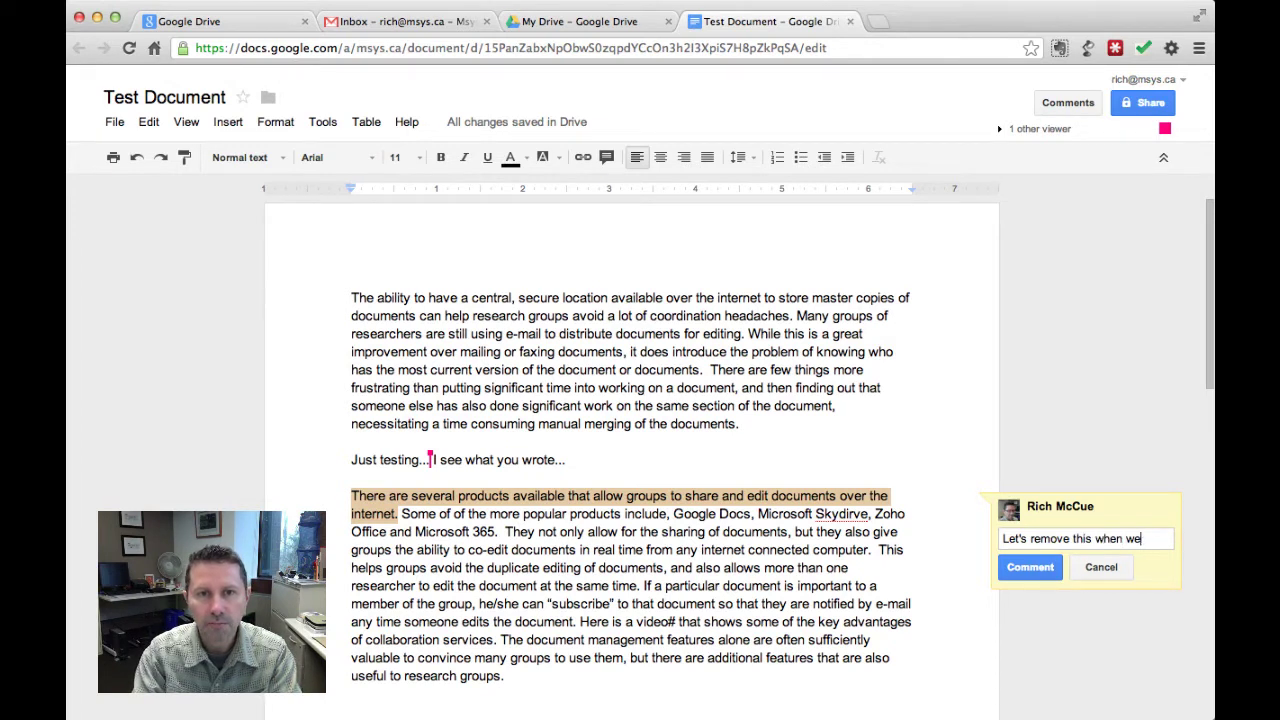
{"action": "type", "text": " don."}
{"action": "left_click", "coordinate": [1015, 588]}
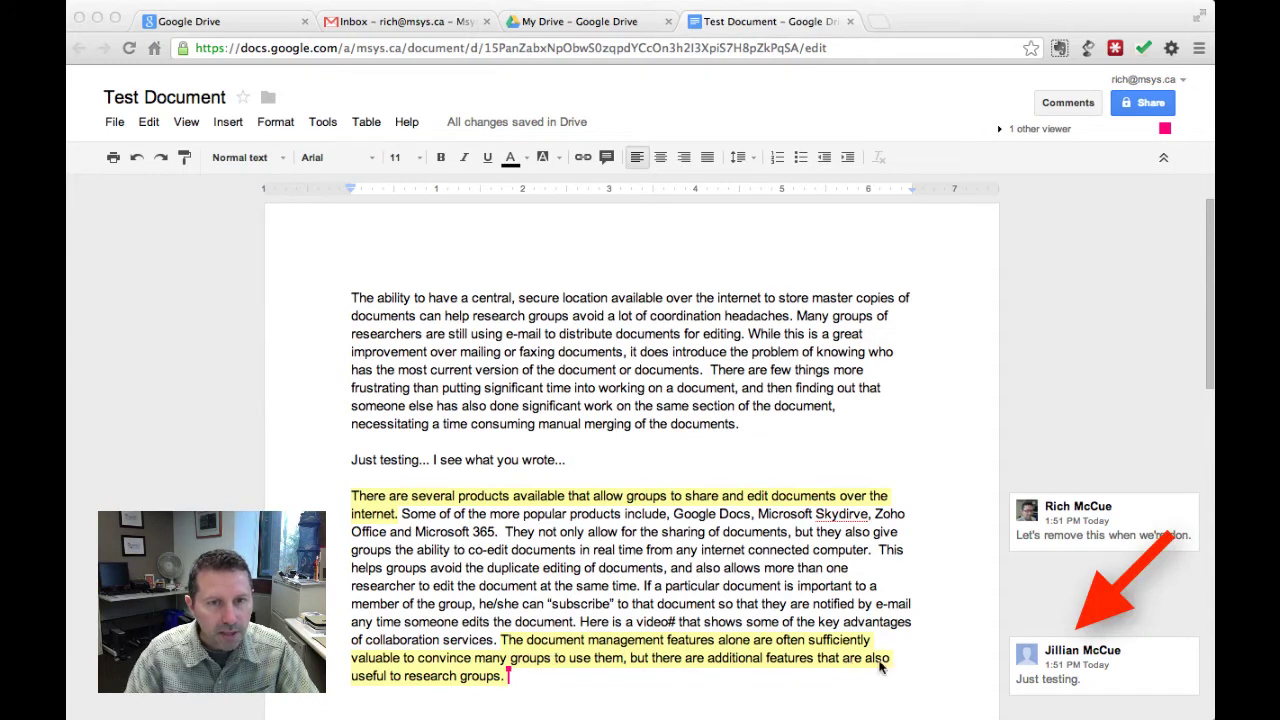
- Insert the word 'test' before 'groups' in the last sentence
{"action": "left_click", "coordinate": [1068, 605]}
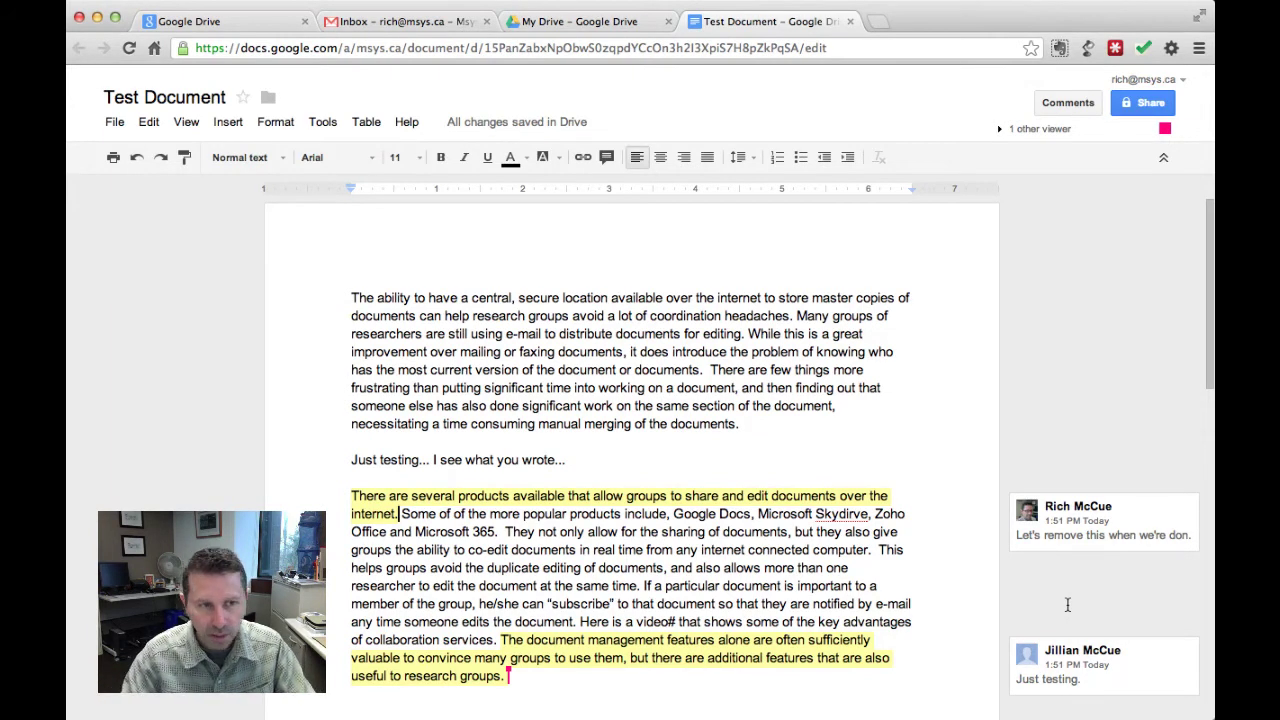
{"action": "left_click", "coordinate": [530, 656]}
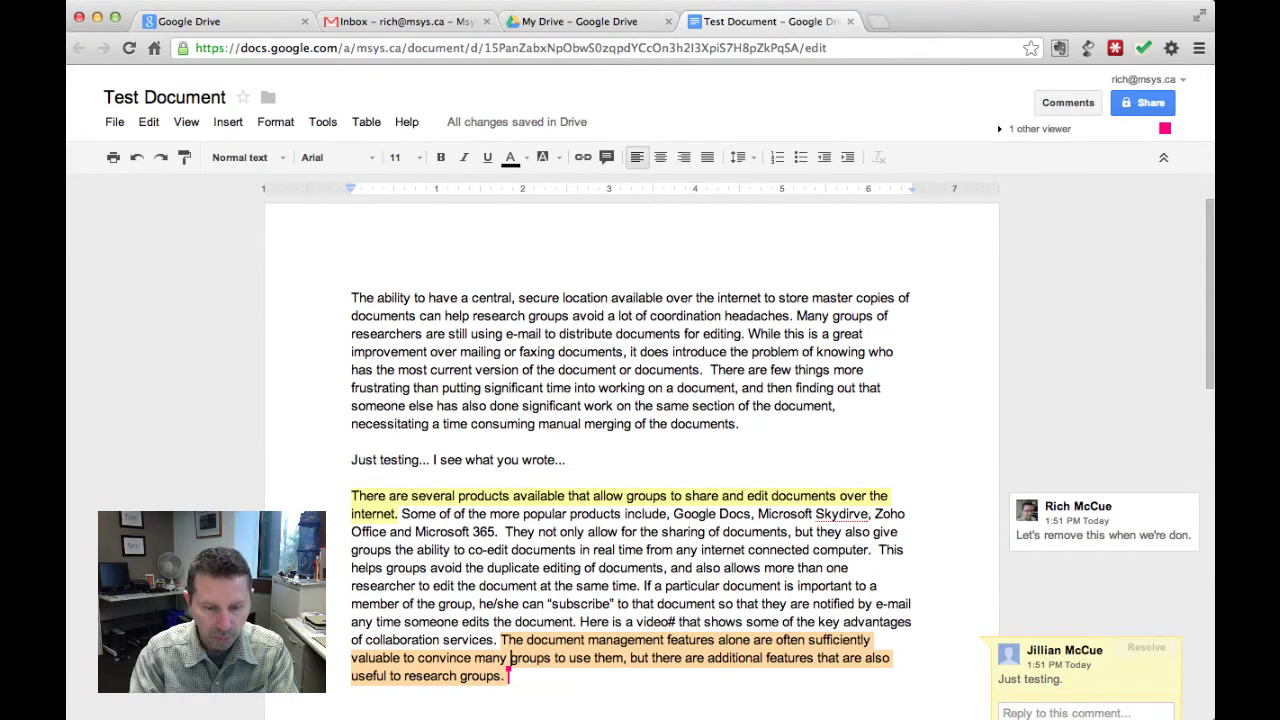
{"action": "type", "text": "test"}
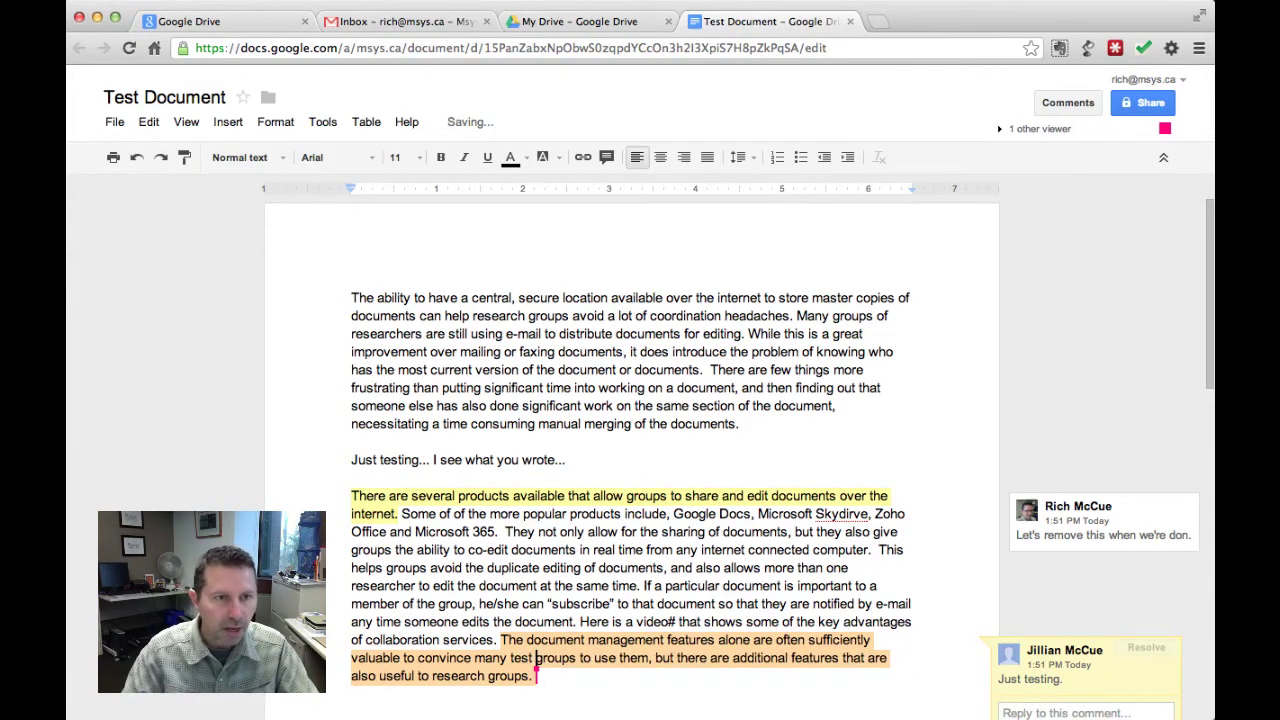
- Resolve both the 'Just testing.' comment and the removal comment
{"action": "left_click", "coordinate": [1097, 589]}
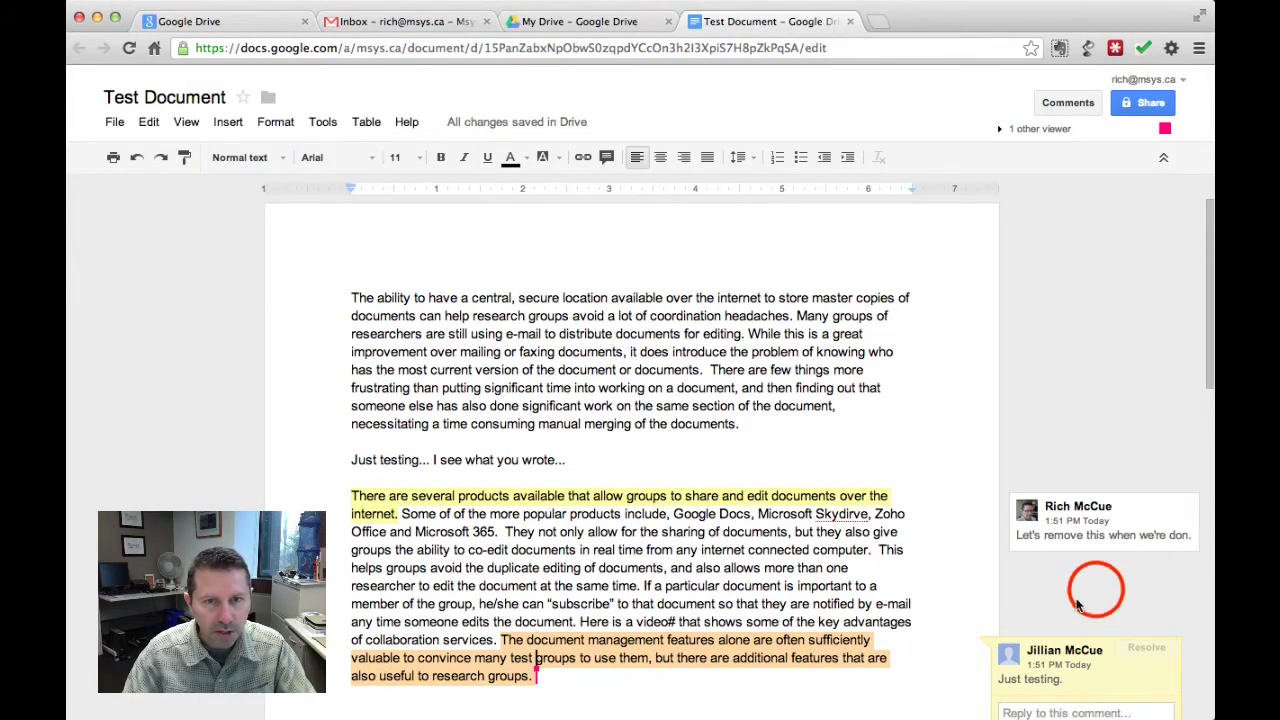
{"action": "left_click", "coordinate": [1123, 655]}
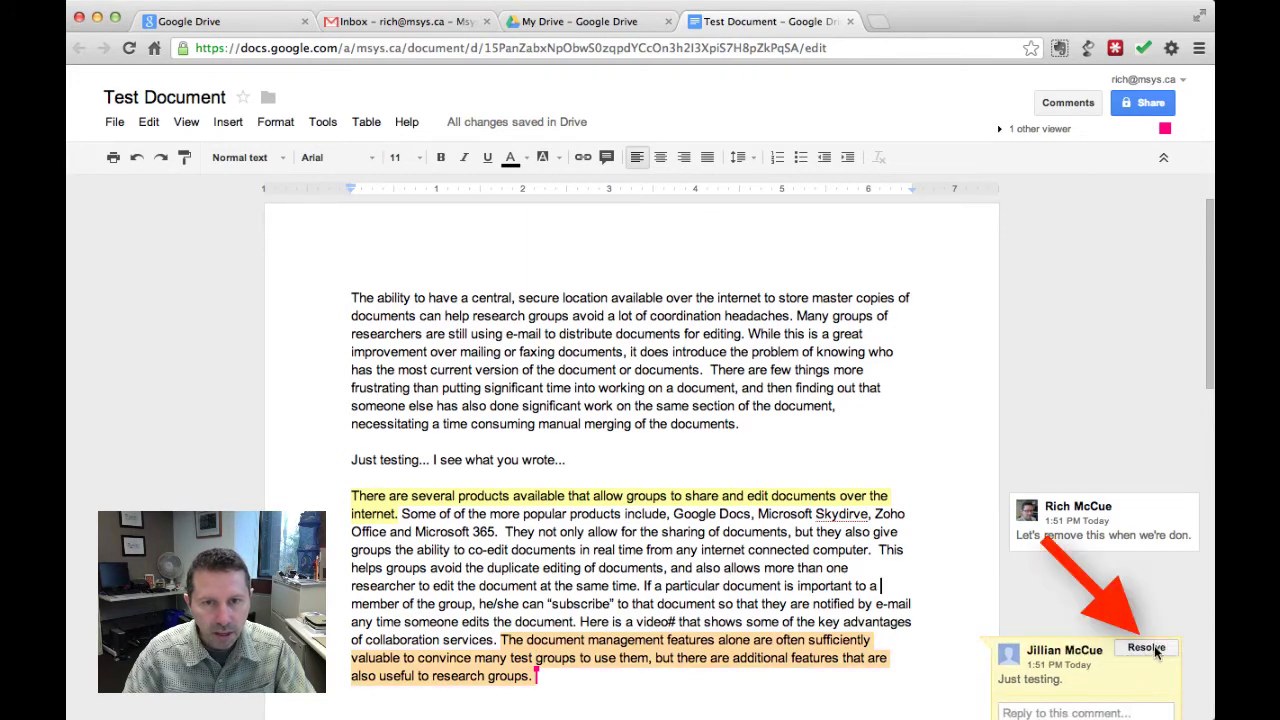
{"action": "left_click", "coordinate": [1153, 647]}
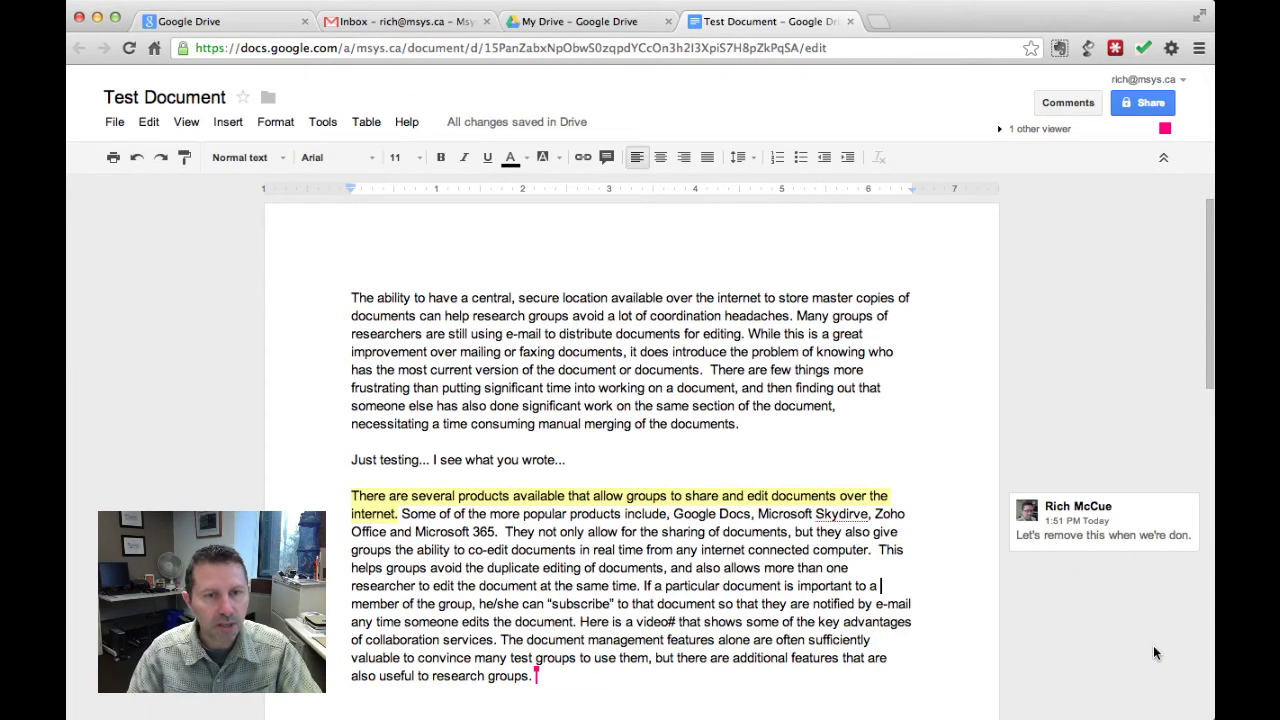
{"action": "left_click", "coordinate": [1151, 538]}
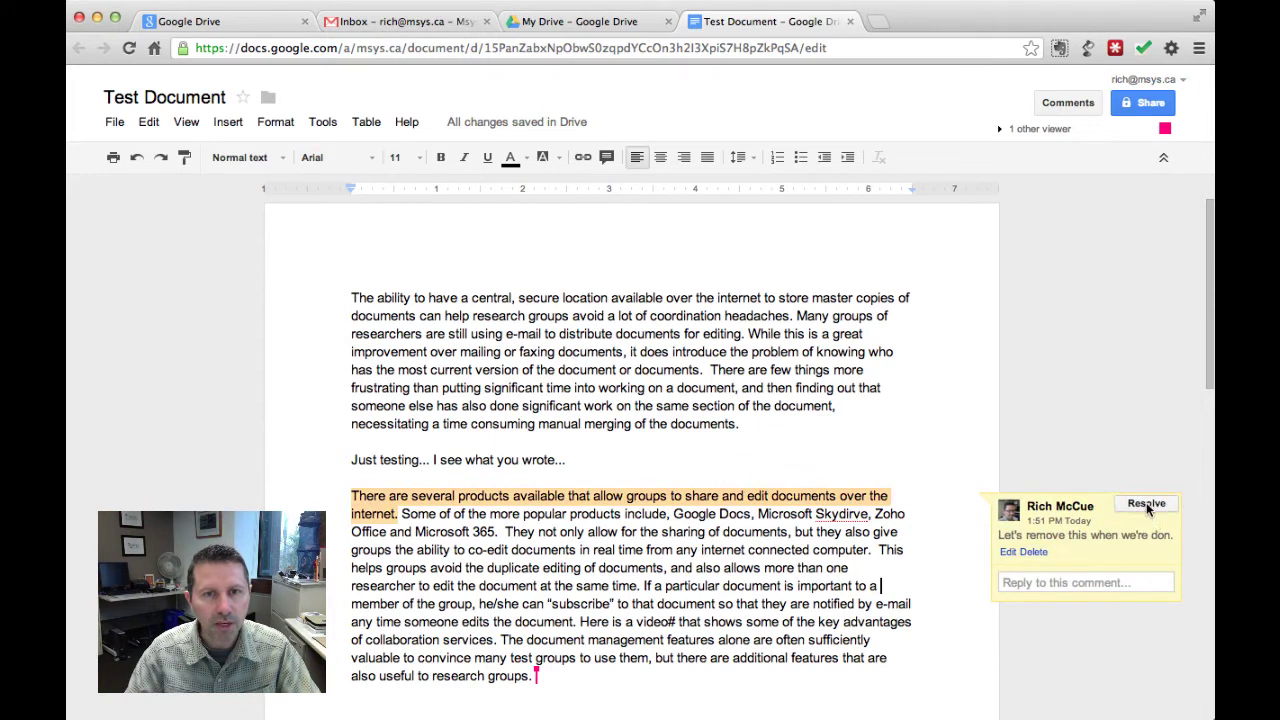
{"action": "left_click", "coordinate": [1146, 503]}
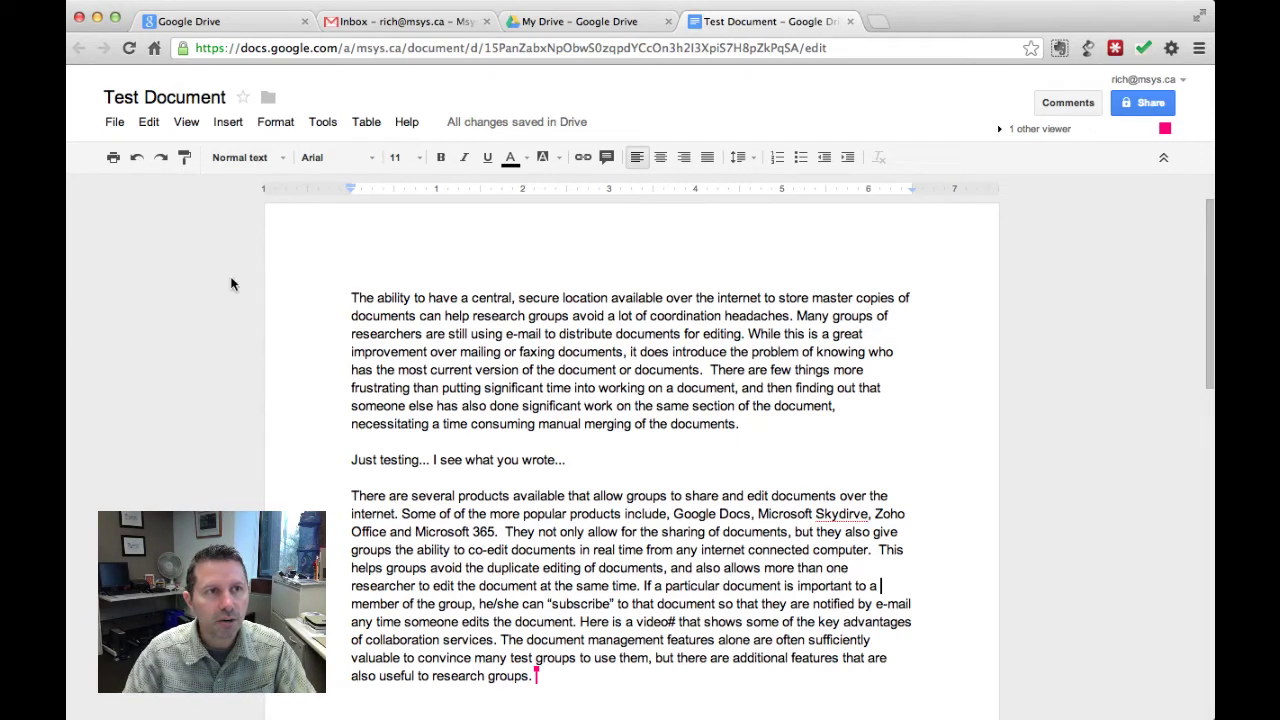
- Open revision history and preview the 1:51 PM and both 11:57 AM revisions
{"action": "left_click", "coordinate": [113, 124]}
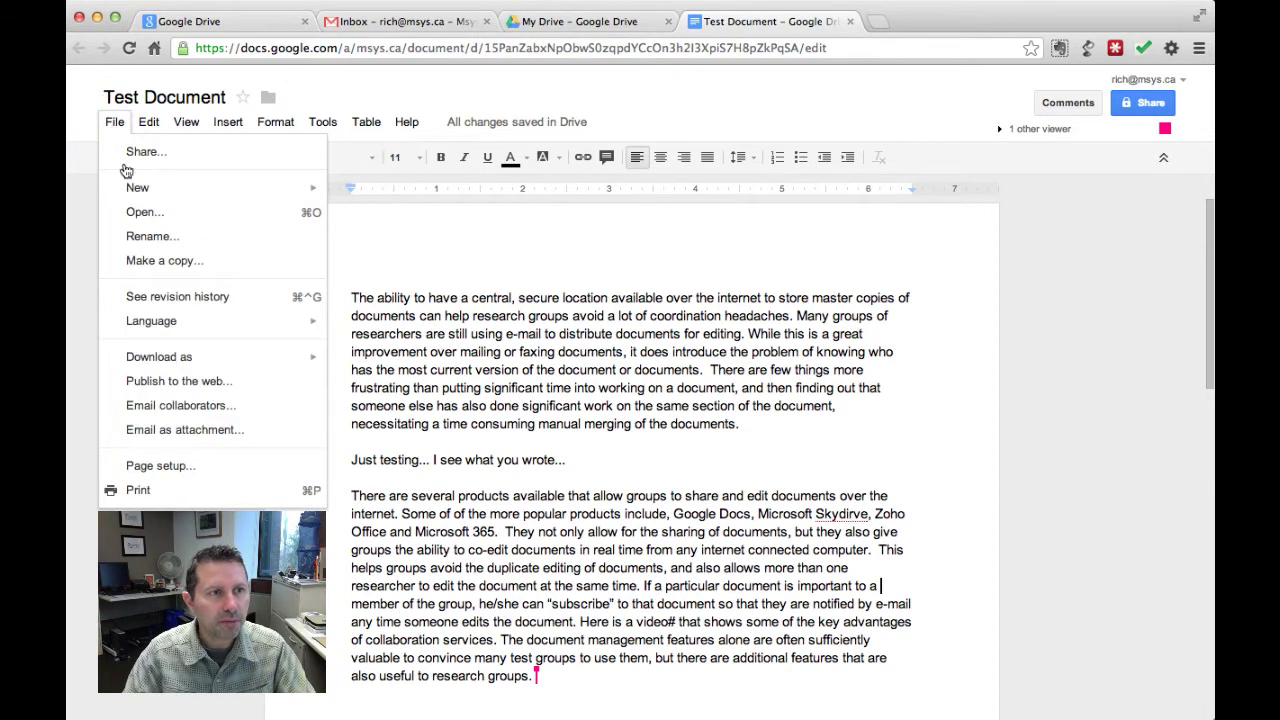
{"action": "left_click", "coordinate": [184, 304]}
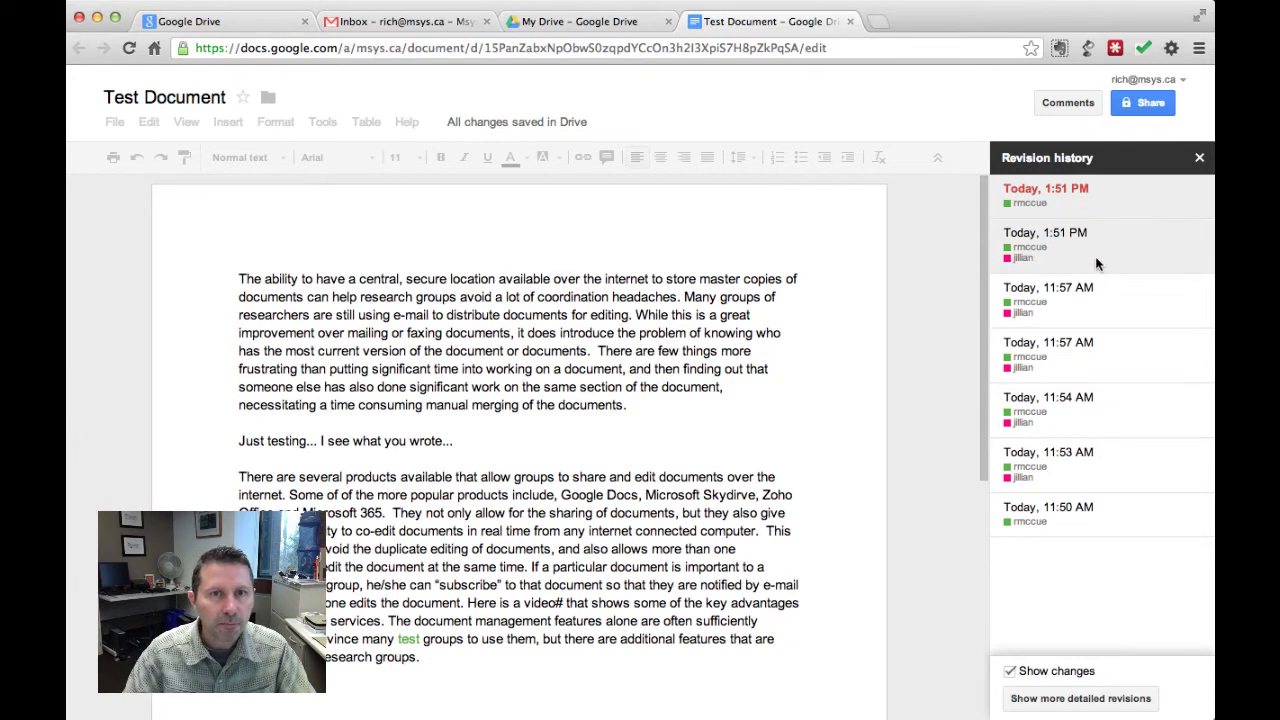
{"action": "left_click", "coordinate": [1096, 303]}
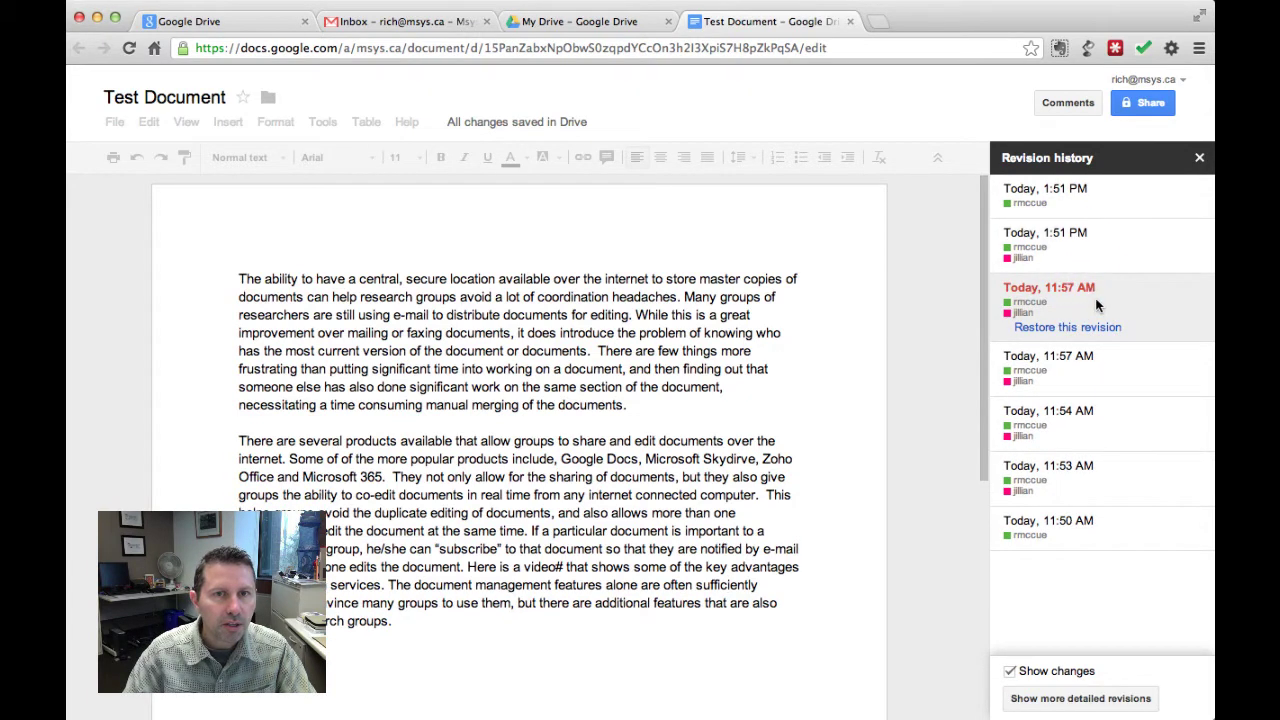
{"action": "left_click", "coordinate": [1066, 254]}
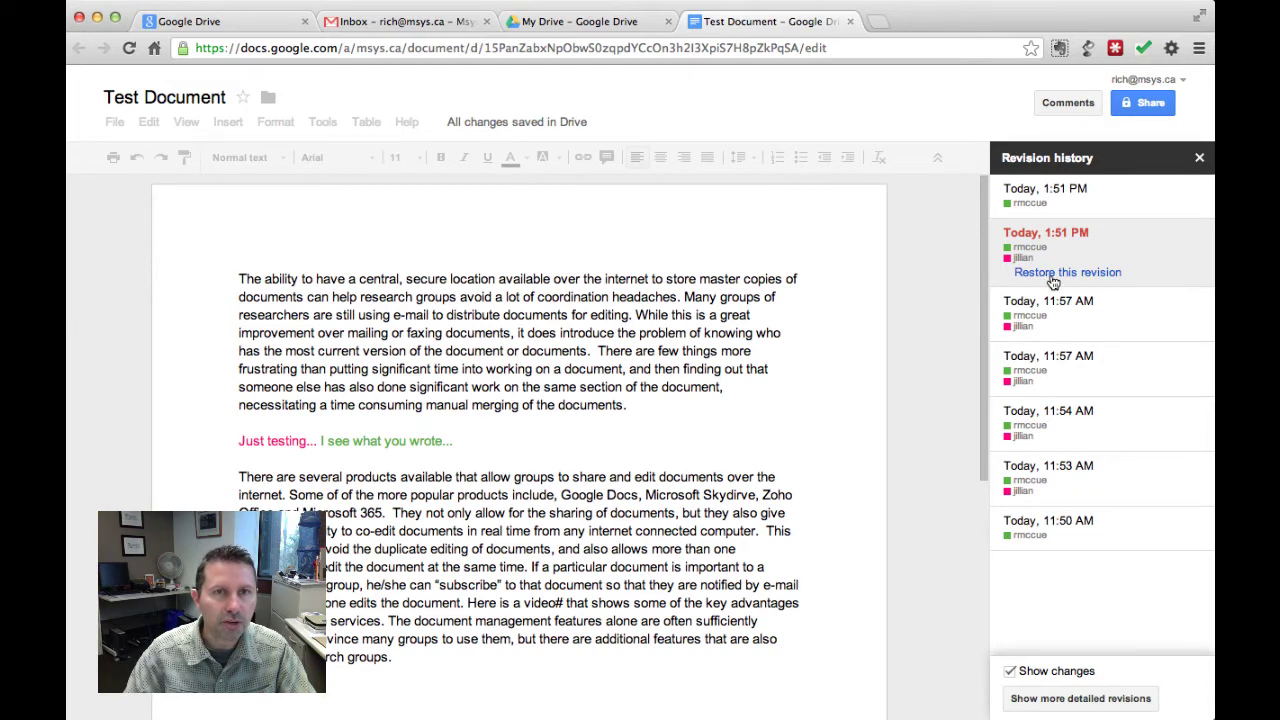
{"action": "left_click", "coordinate": [1065, 315]}
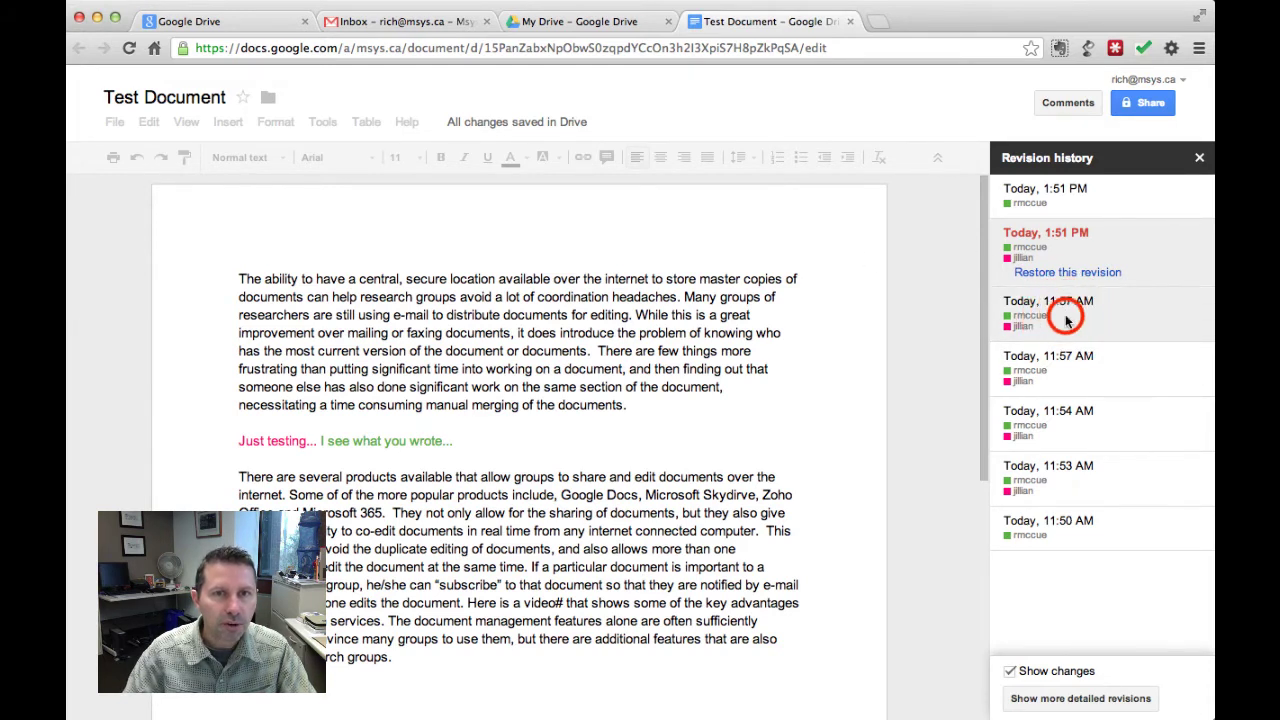
{"action": "left_click", "coordinate": [1078, 366]}
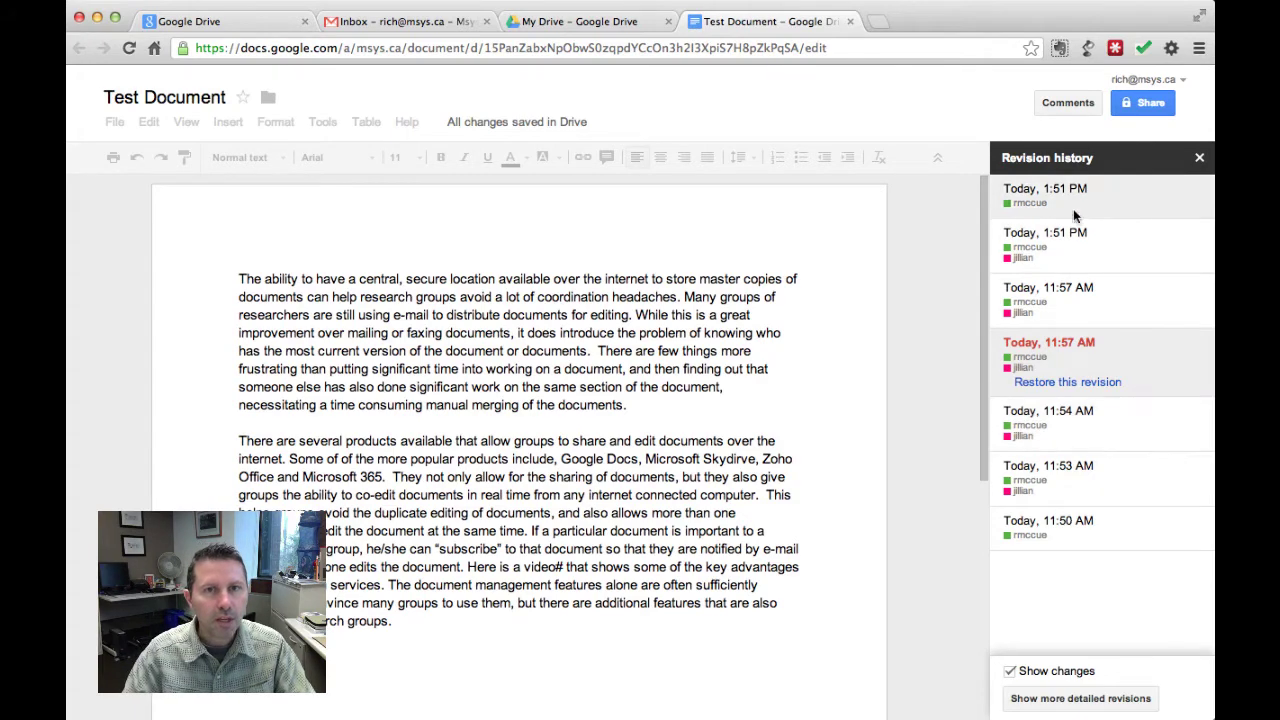
- Close revision history and insert an empty footnote directly after 'documents.' in paragraph one
{"action": "left_click", "coordinate": [1199, 157]}
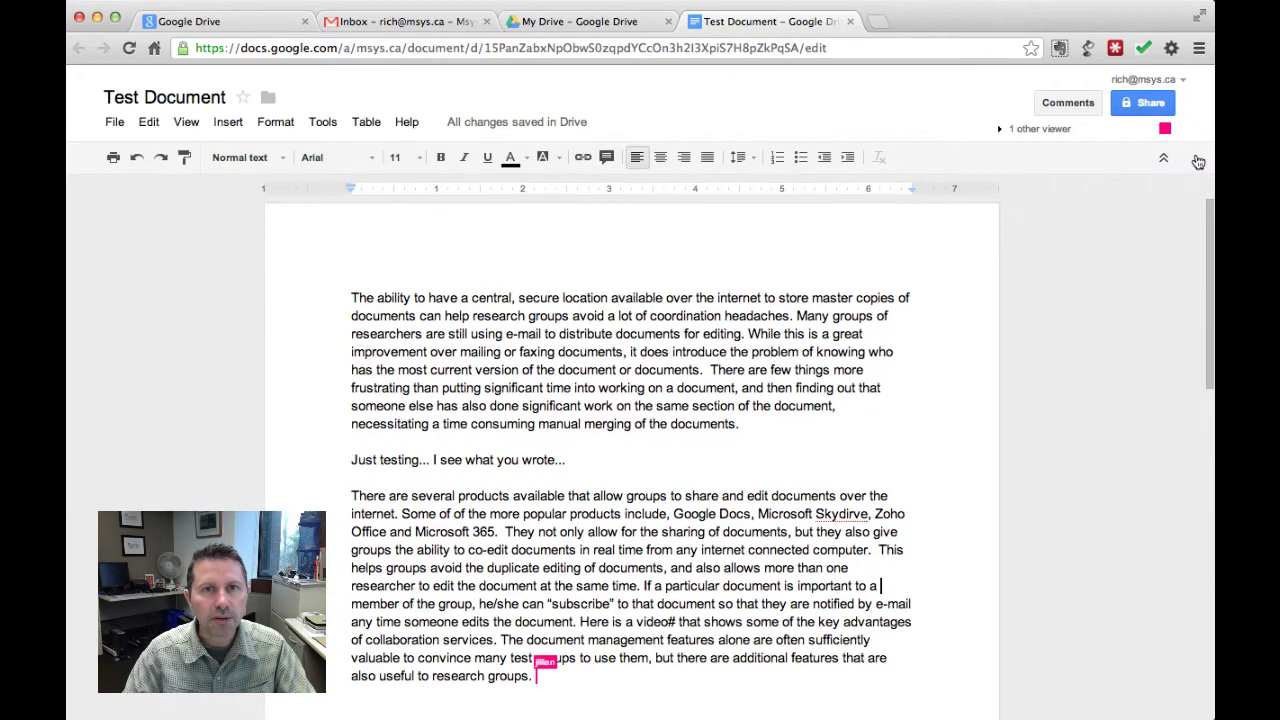
{"action": "left_click", "coordinate": [754, 424]}
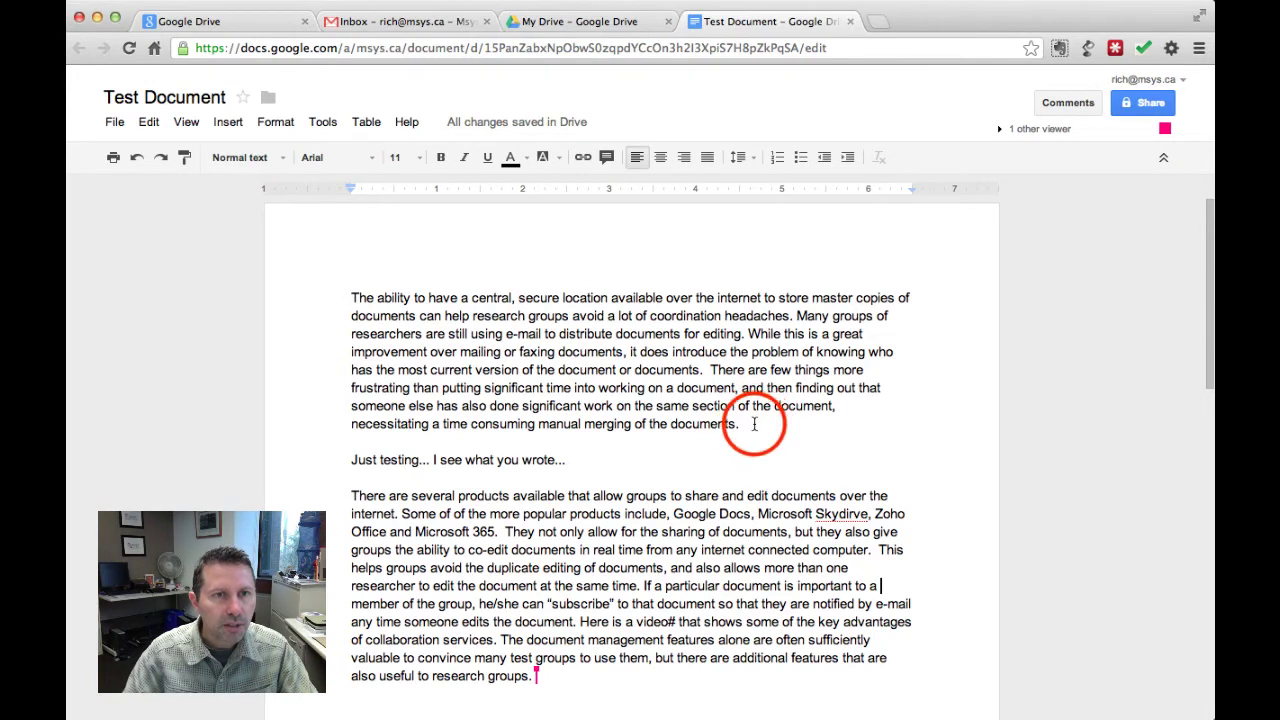
{"action": "key", "text": "BackSpace"}
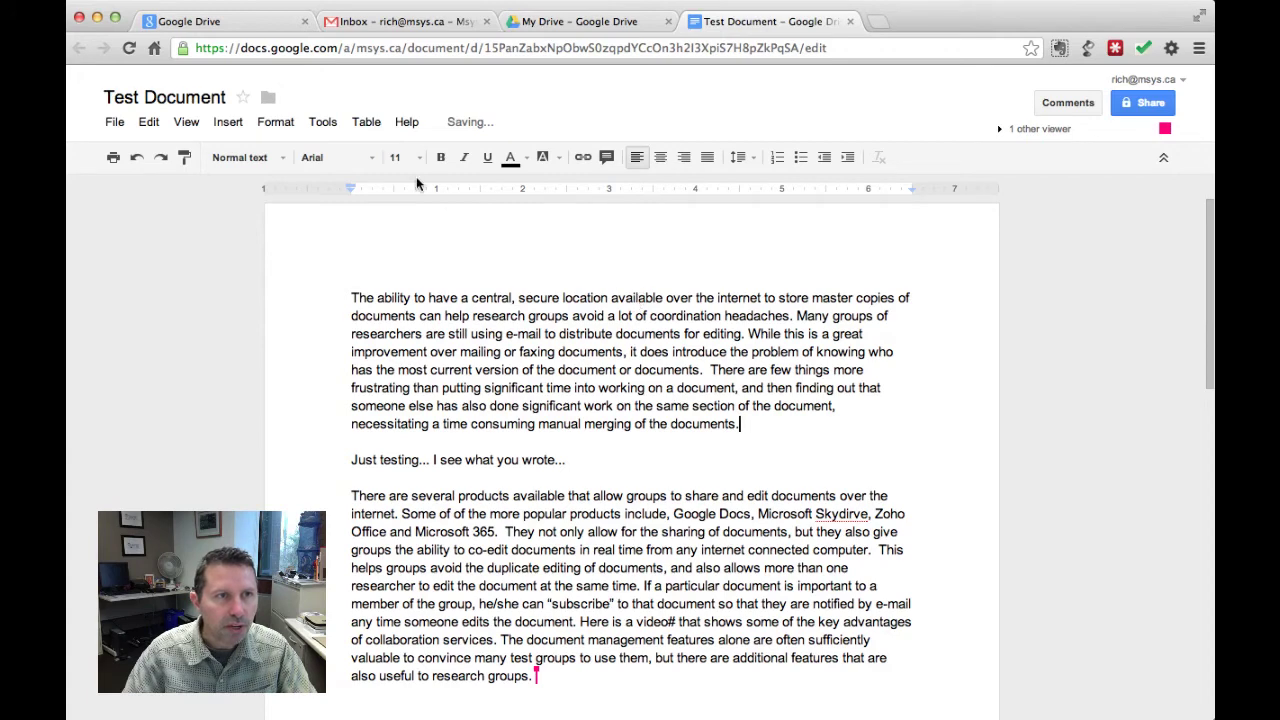
{"action": "left_click", "coordinate": [228, 124]}
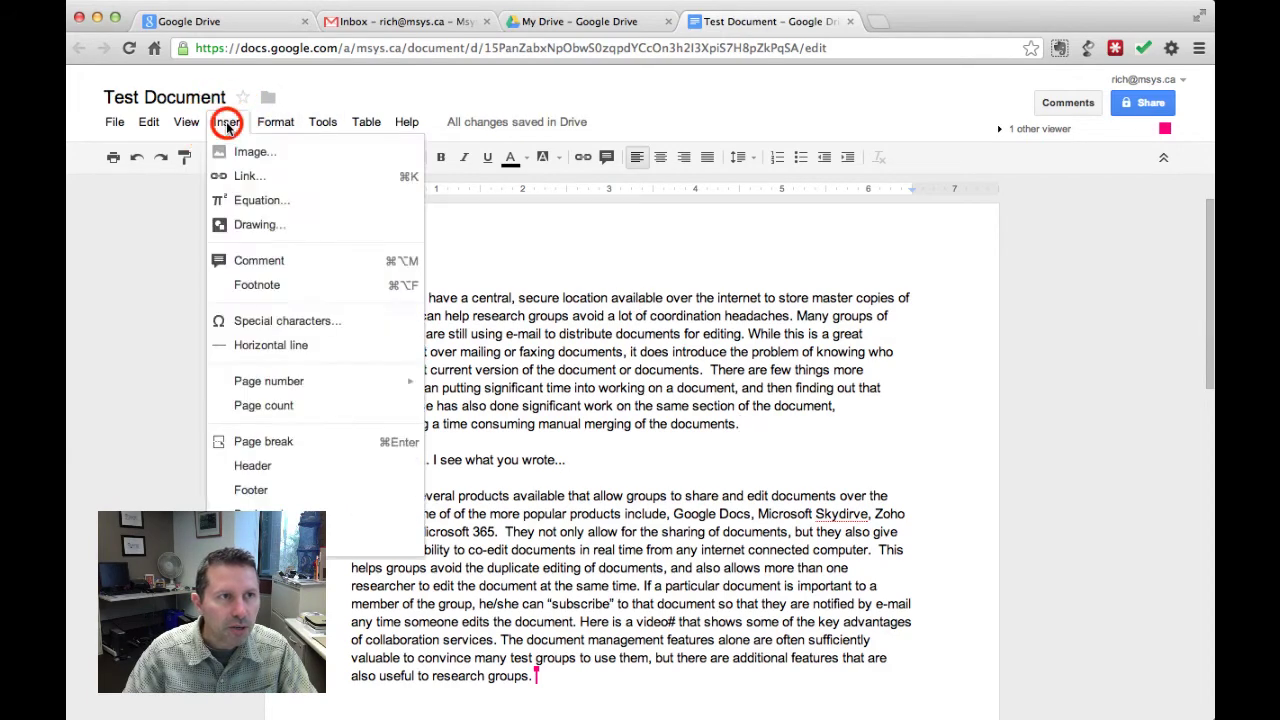
{"action": "left_click", "coordinate": [262, 287]}
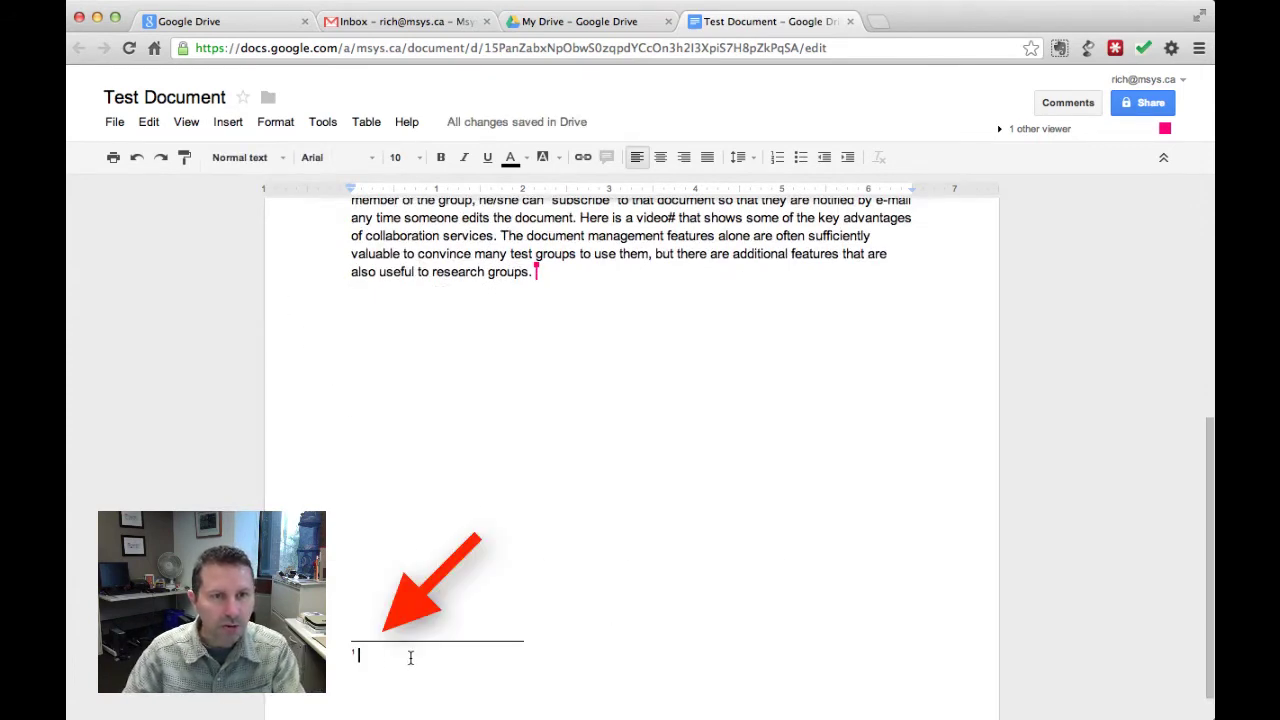
{"action": "key", "text": "super+Tab"}
{"action": "key", "text": "super+Tab"}
{"action": "key", "text": "super+Tab"}
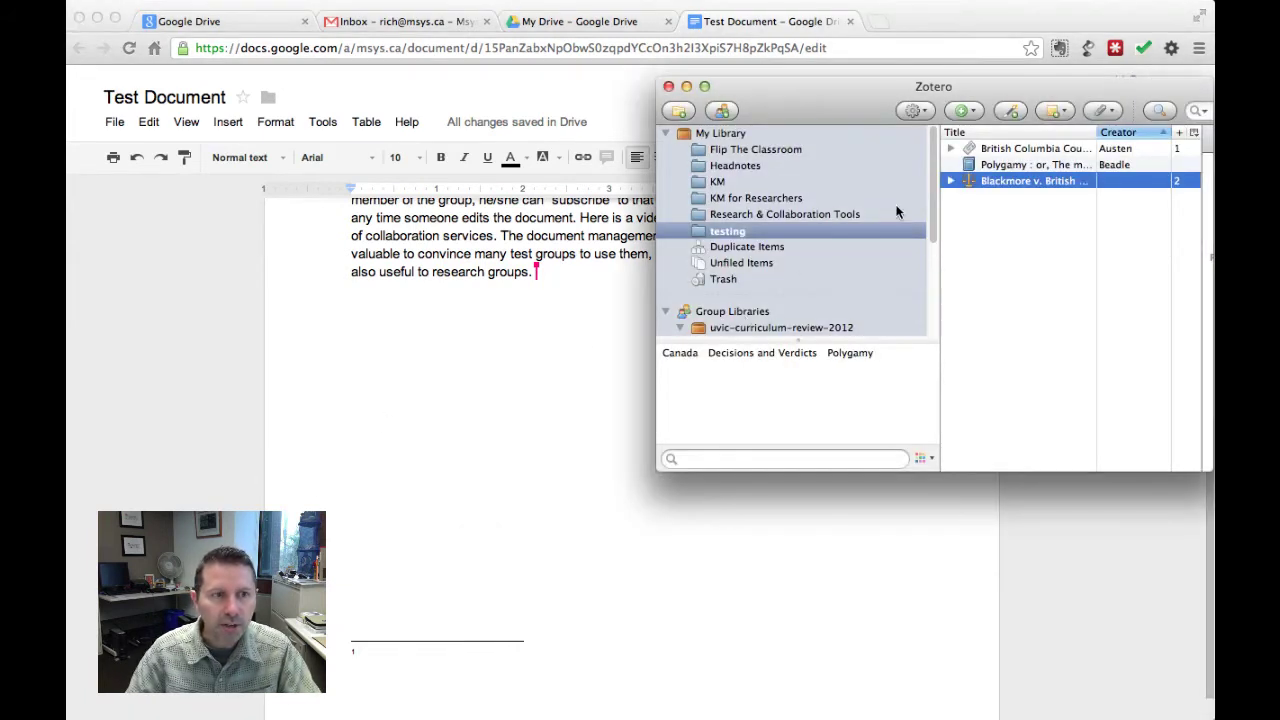
- Drag Zotero's Austen 'British Columbia Court Upholds Canada's Polygamy Ban.' citation into footnote 1
{"action": "left_click", "coordinate": [989, 150]}
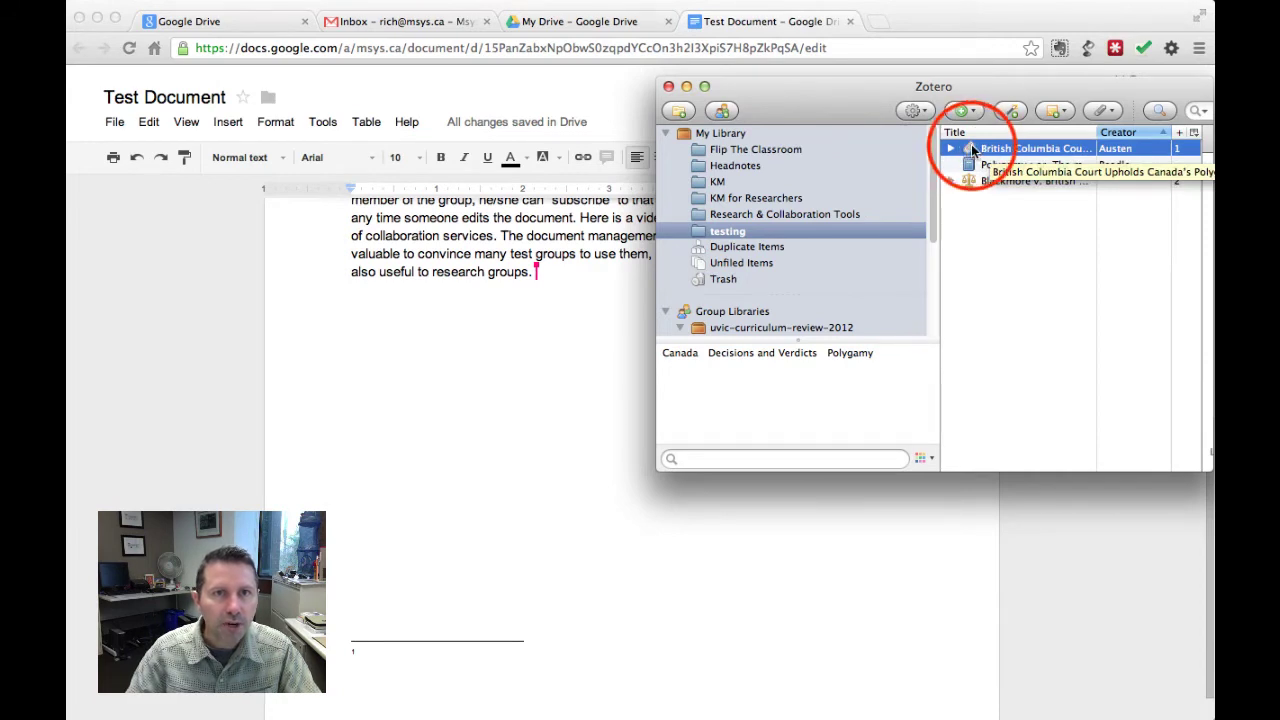
{"action": "left_click_drag", "start_coordinate": [969, 149], "coordinate": [427, 668]}
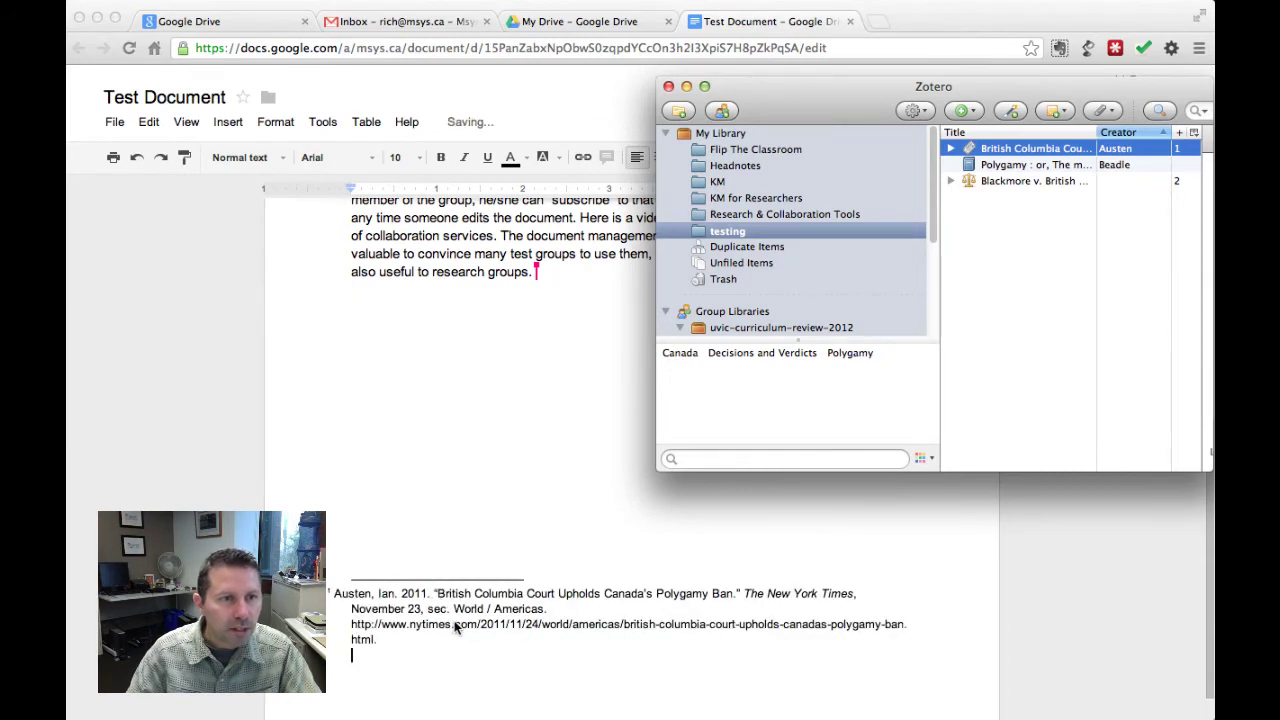
{"action": "left_click", "coordinate": [164, 342]}
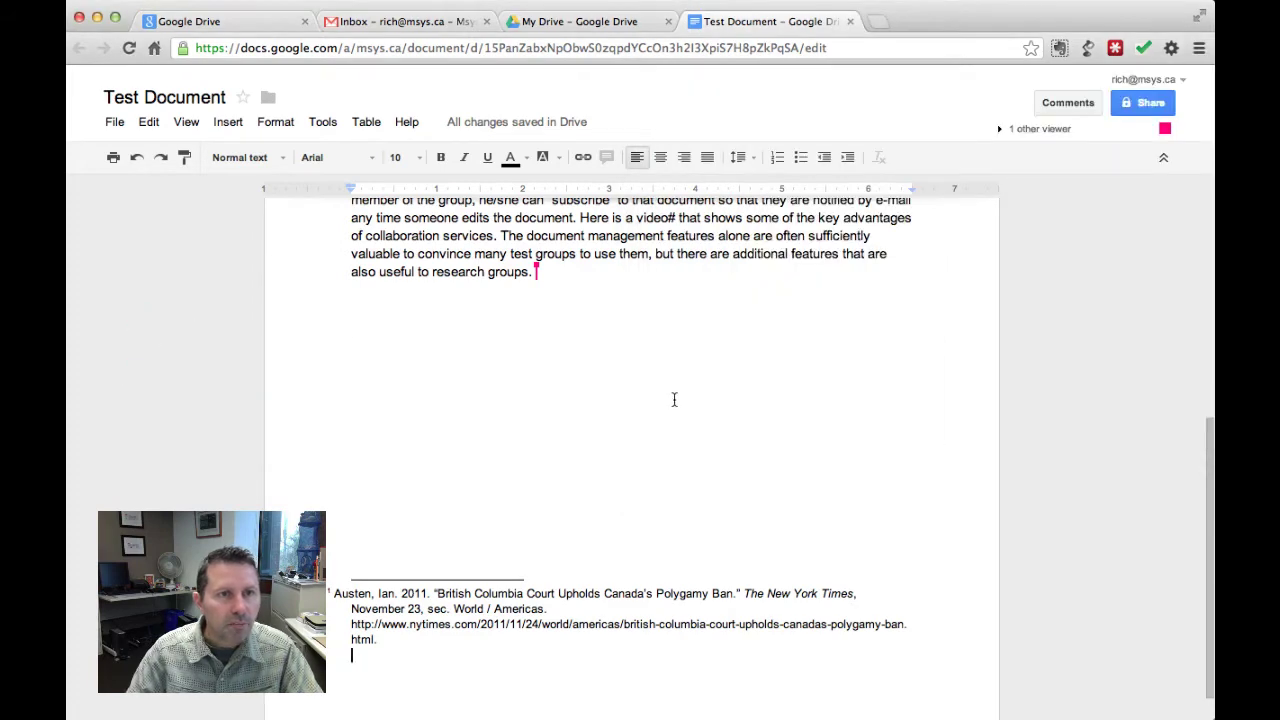
- Insert a second footnote directly after 'research groups.', removing the trailing space
{"action": "scroll", "coordinate": [674, 400], "scroll_direction": "up", "scroll_amount": 5}
{"action": "scroll", "coordinate": [674, 400], "scroll_direction": "up", "scroll_amount": 5}
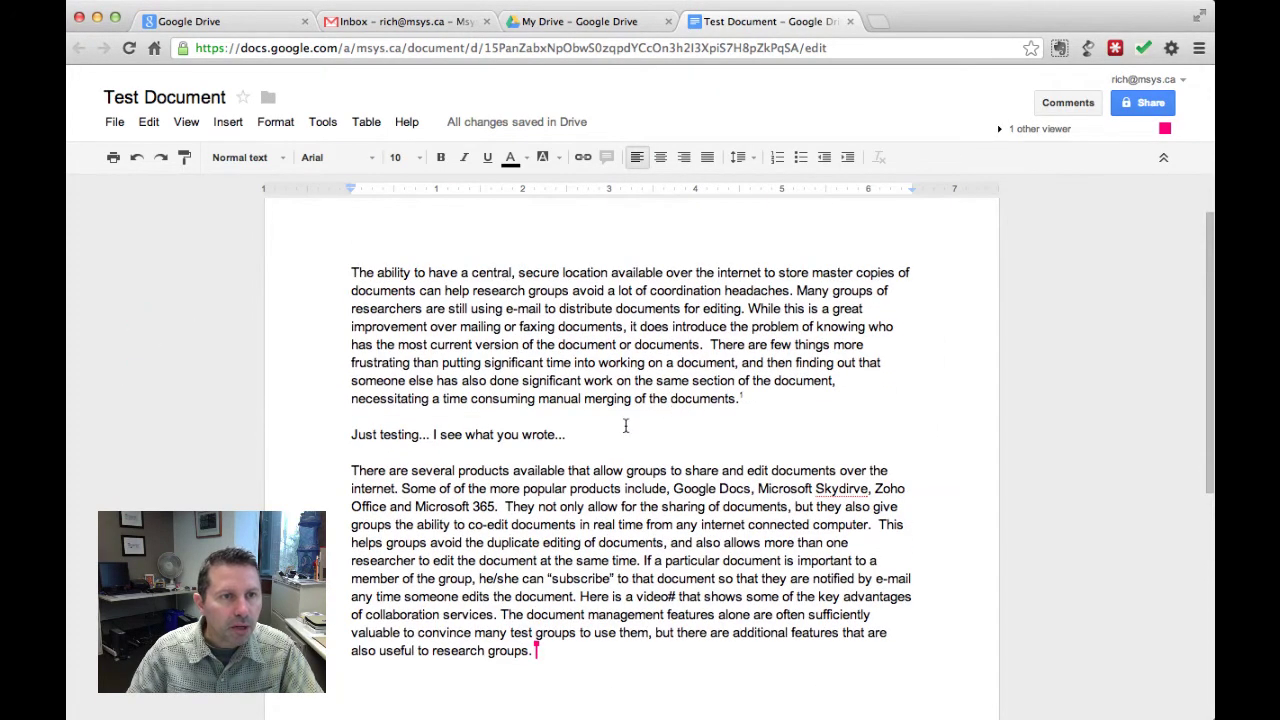
{"action": "left_click", "coordinate": [552, 644]}
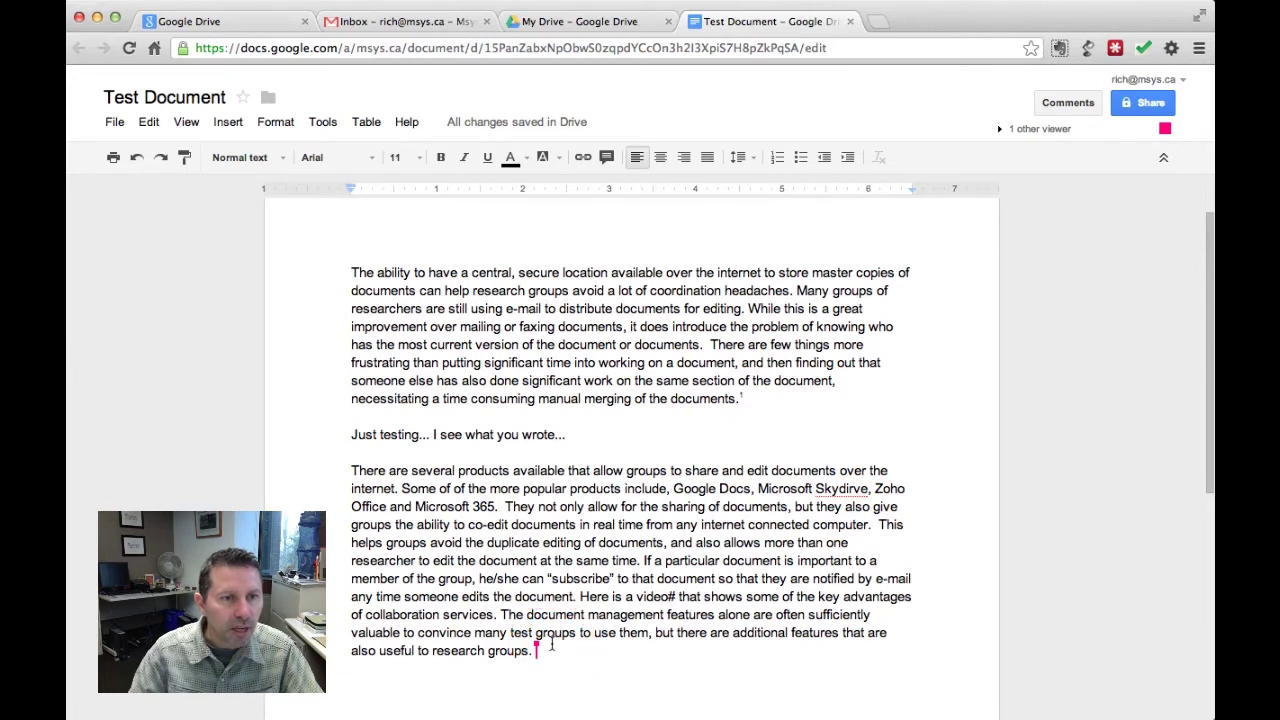
{"action": "key", "text": "BackSpace"}
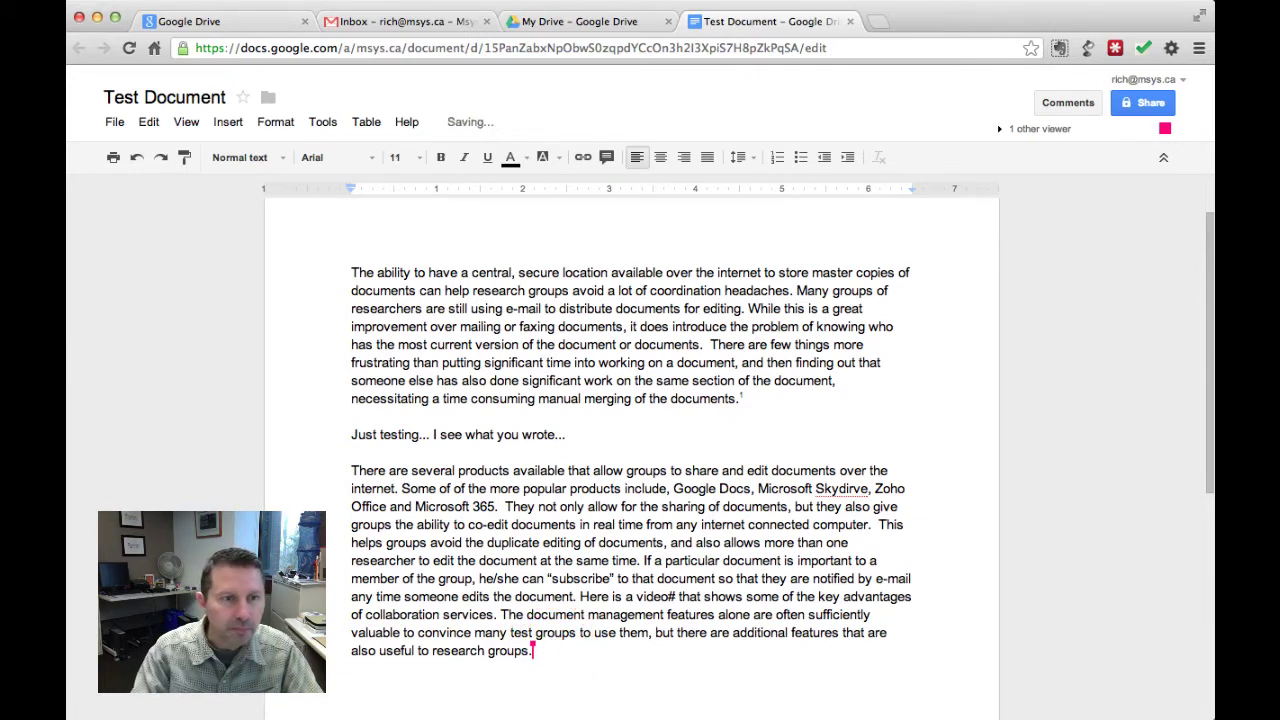
{"action": "left_click", "coordinate": [232, 129]}
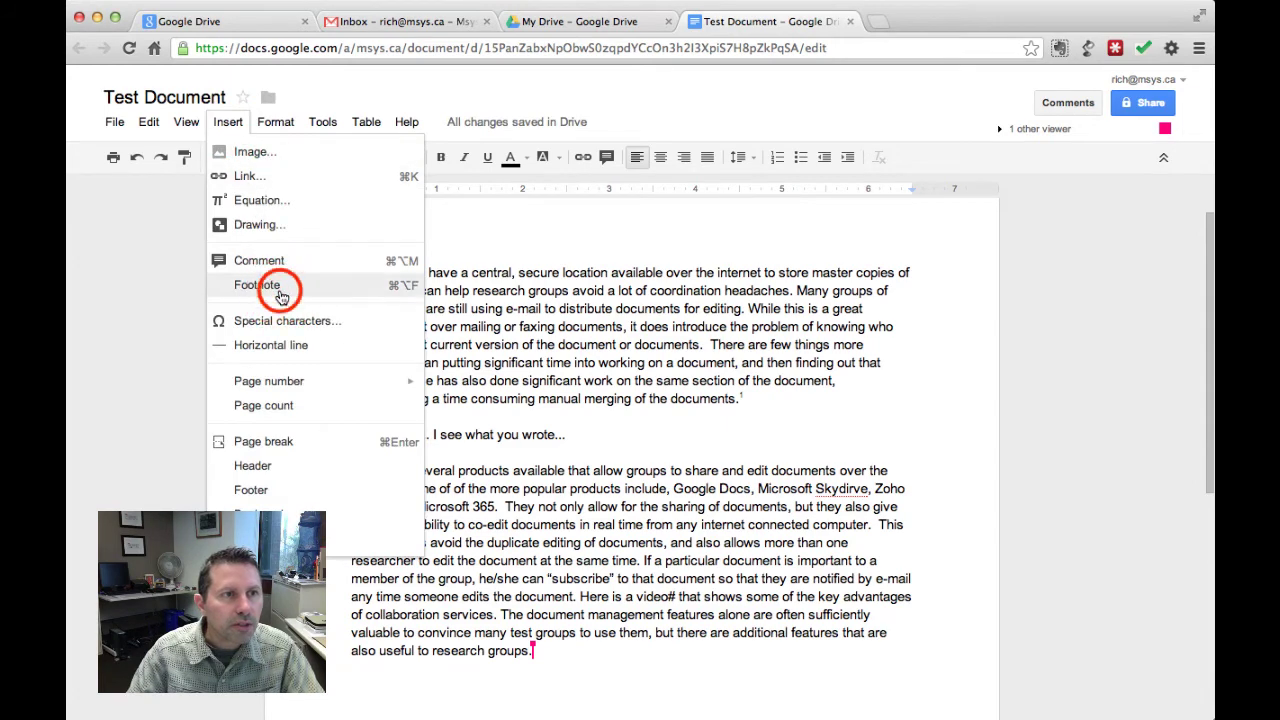
{"action": "left_click", "coordinate": [282, 297]}
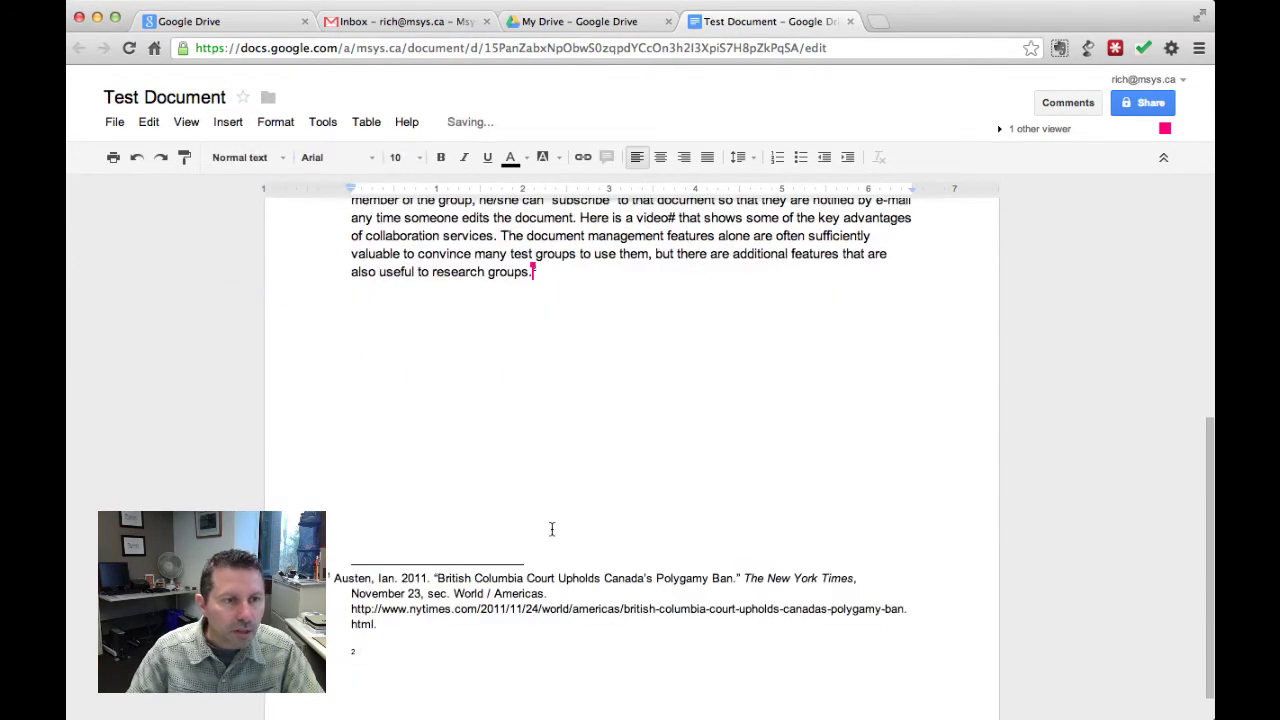
- Fill footnote 2 with the Blackmore v. British Columbia (Attorney General) citation from Zotero, removing the blank line
{"action": "key", "text": "super+Tab"}
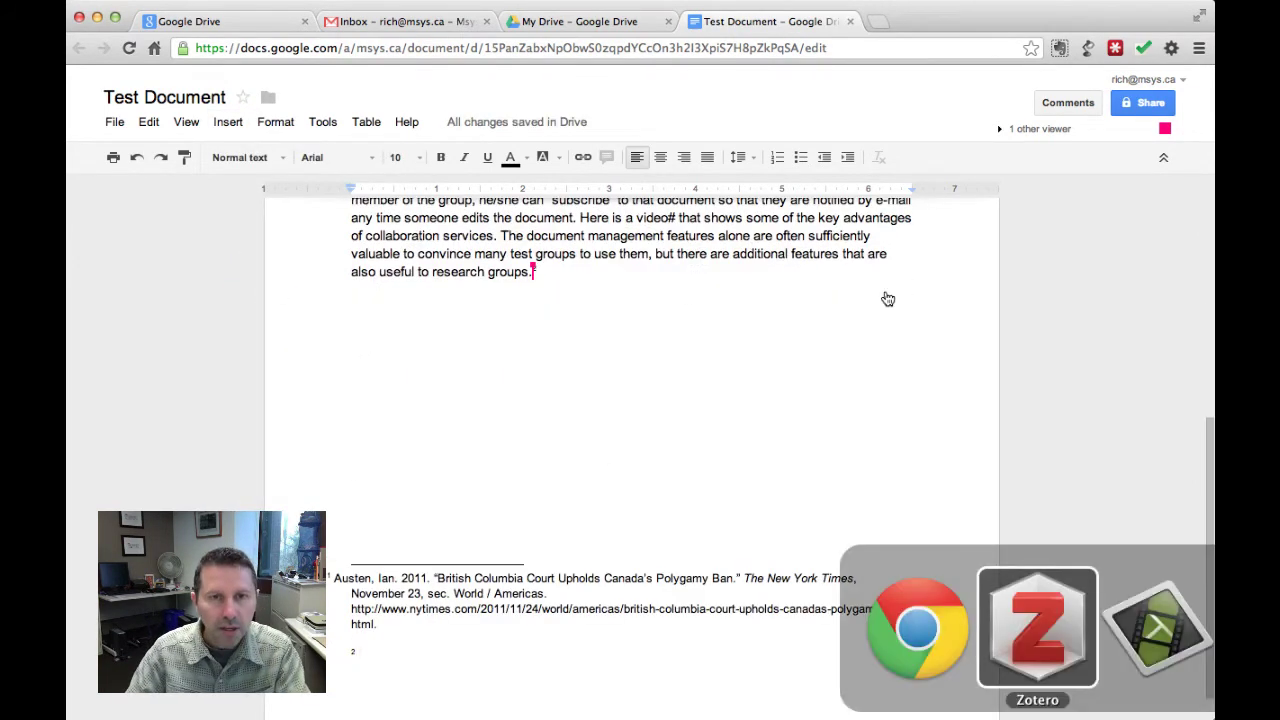
{"action": "key", "text": "super+Tab"}
{"action": "key", "text": "super+Tab"}
{"action": "key", "text": "super+Tab"}
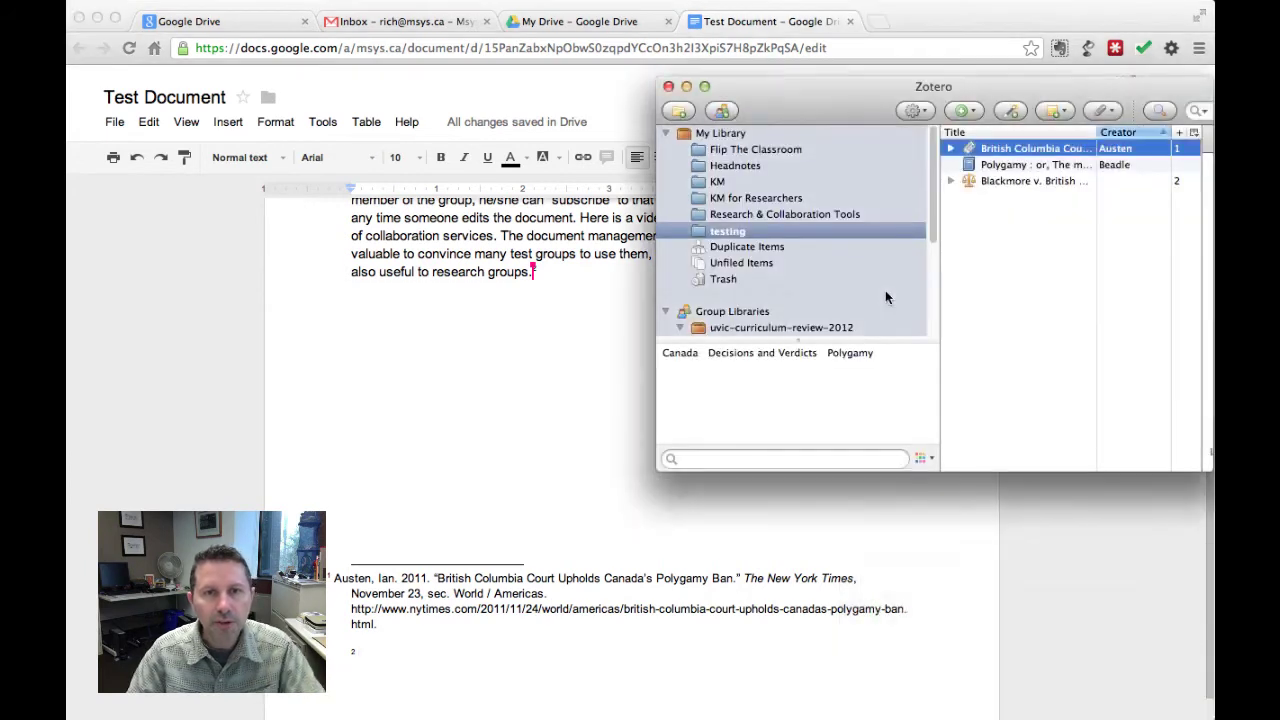
{"action": "left_click", "coordinate": [988, 181]}
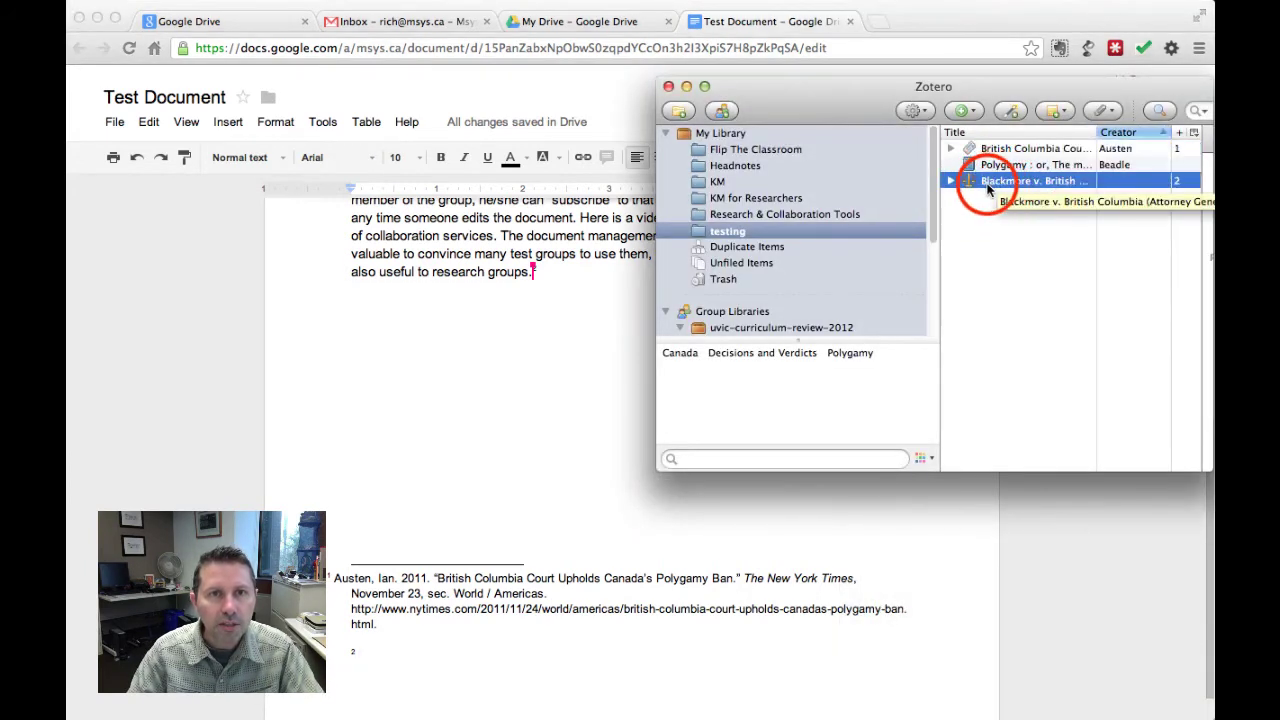
{"action": "left_click_drag", "start_coordinate": [987, 189], "coordinate": [474, 661]}
{"action": "left_click", "coordinate": [440, 660]}
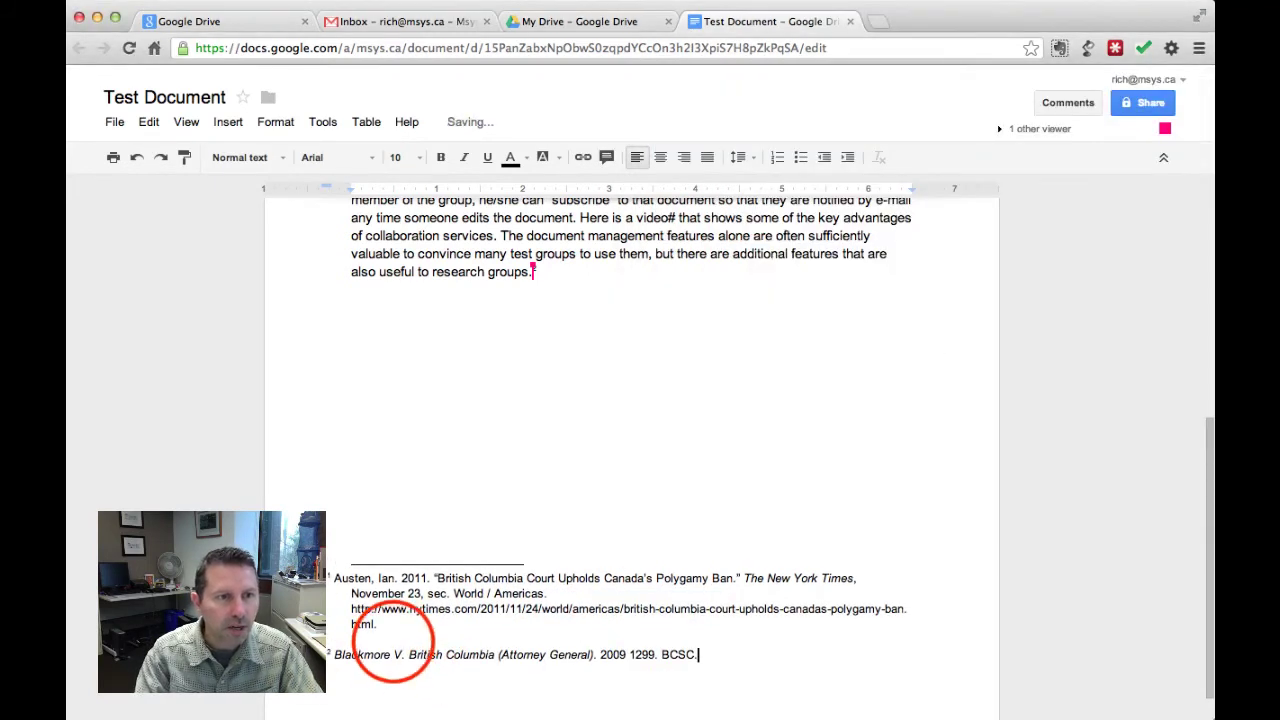
{"action": "left_click", "coordinate": [357, 651]}
{"action": "key", "text": "BackSpace"}
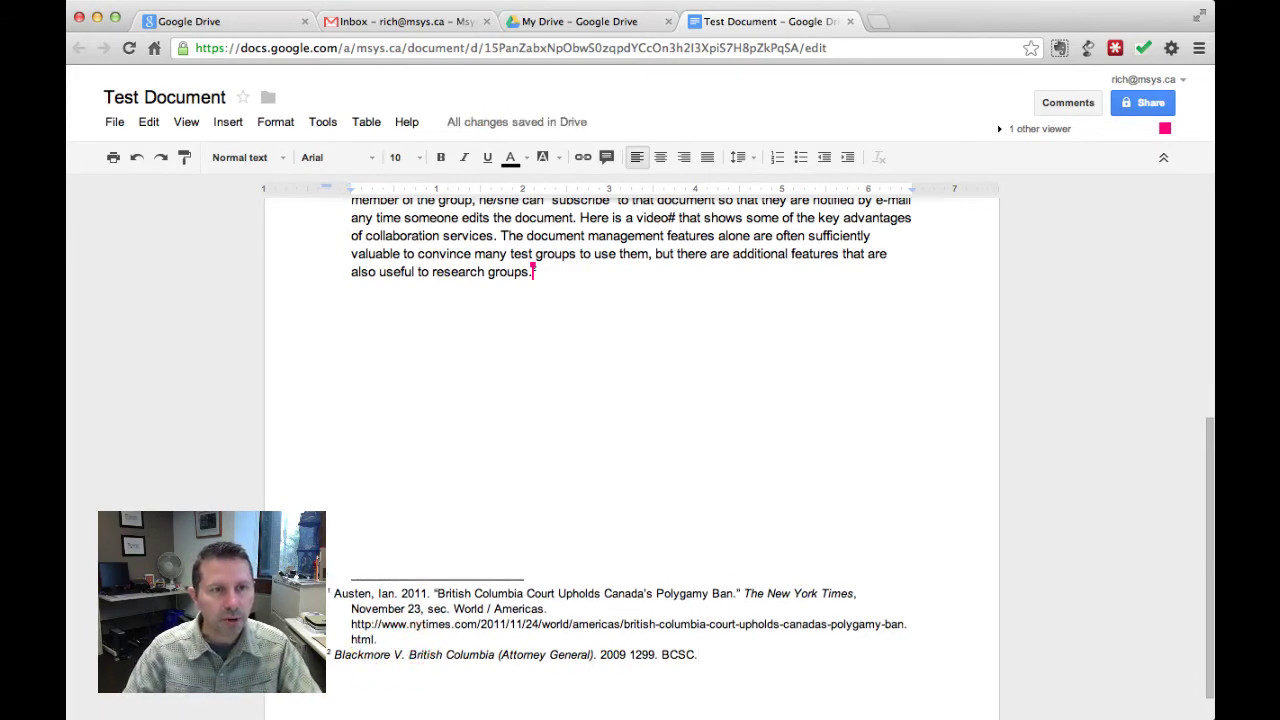
{"action": "scroll", "coordinate": [557, 509], "scroll_direction": "up", "scroll_amount": 5}
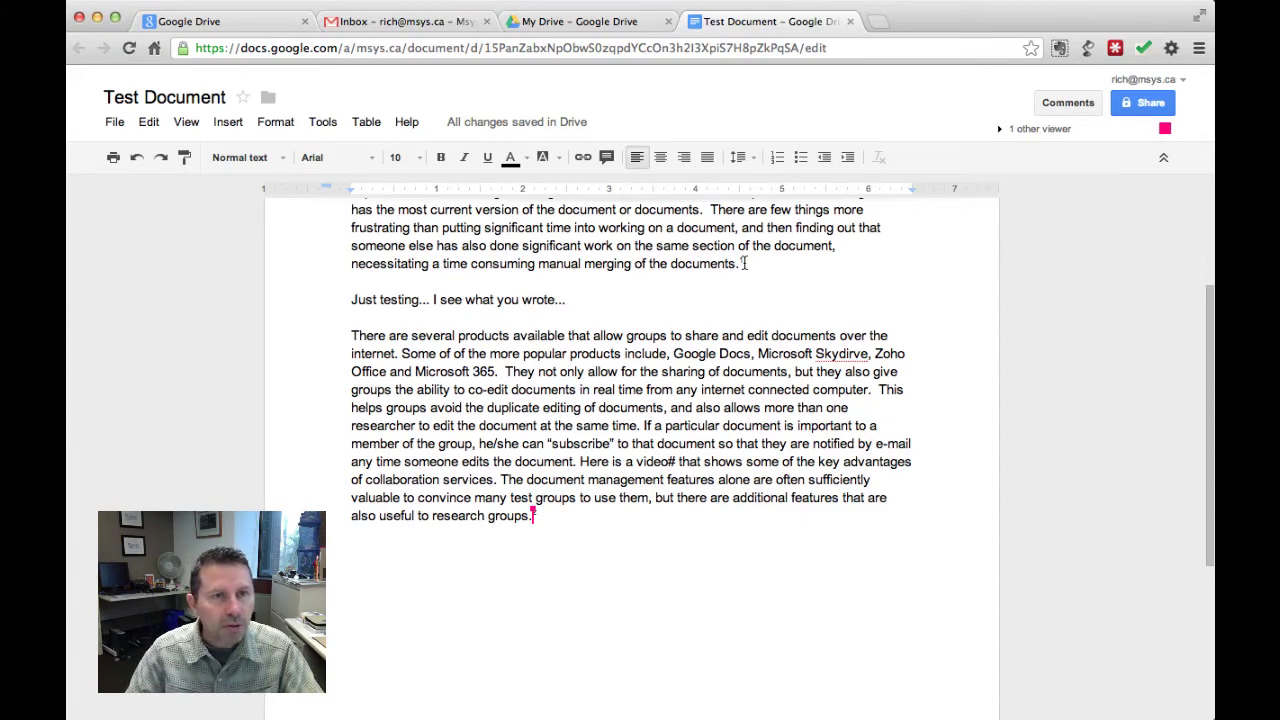
{"action": "scroll", "coordinate": [836, 347], "scroll_direction": "up", "scroll_amount": 3}
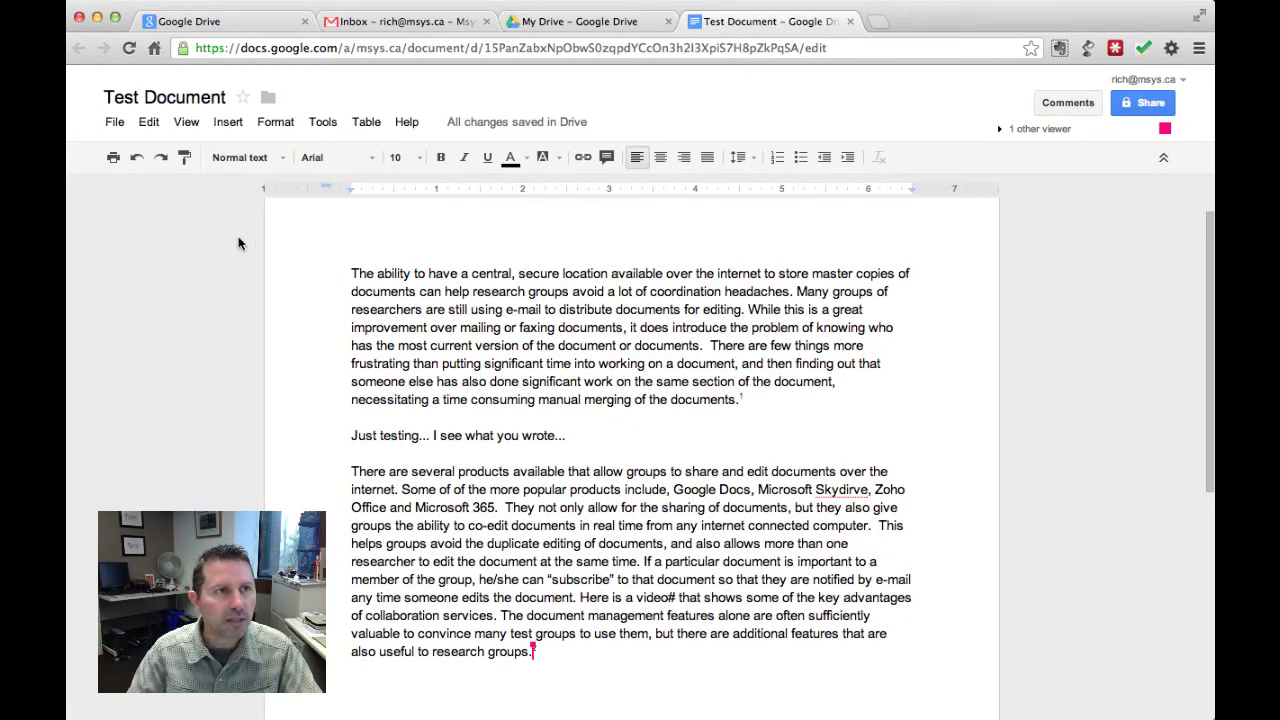
- Download Test Document from the File menu as TestDocument.docx and dismiss the download notice
{"action": "left_click", "coordinate": [114, 121]}
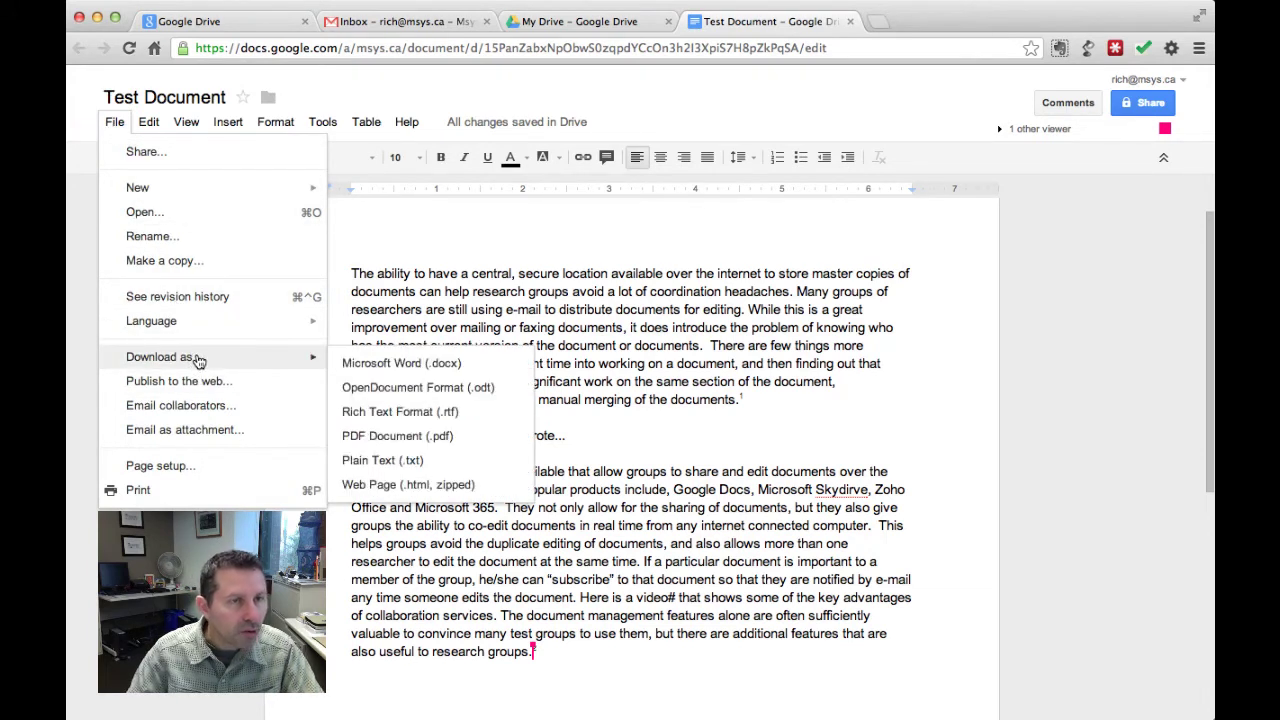
{"action": "mouse_move", "coordinate": [159, 357]}
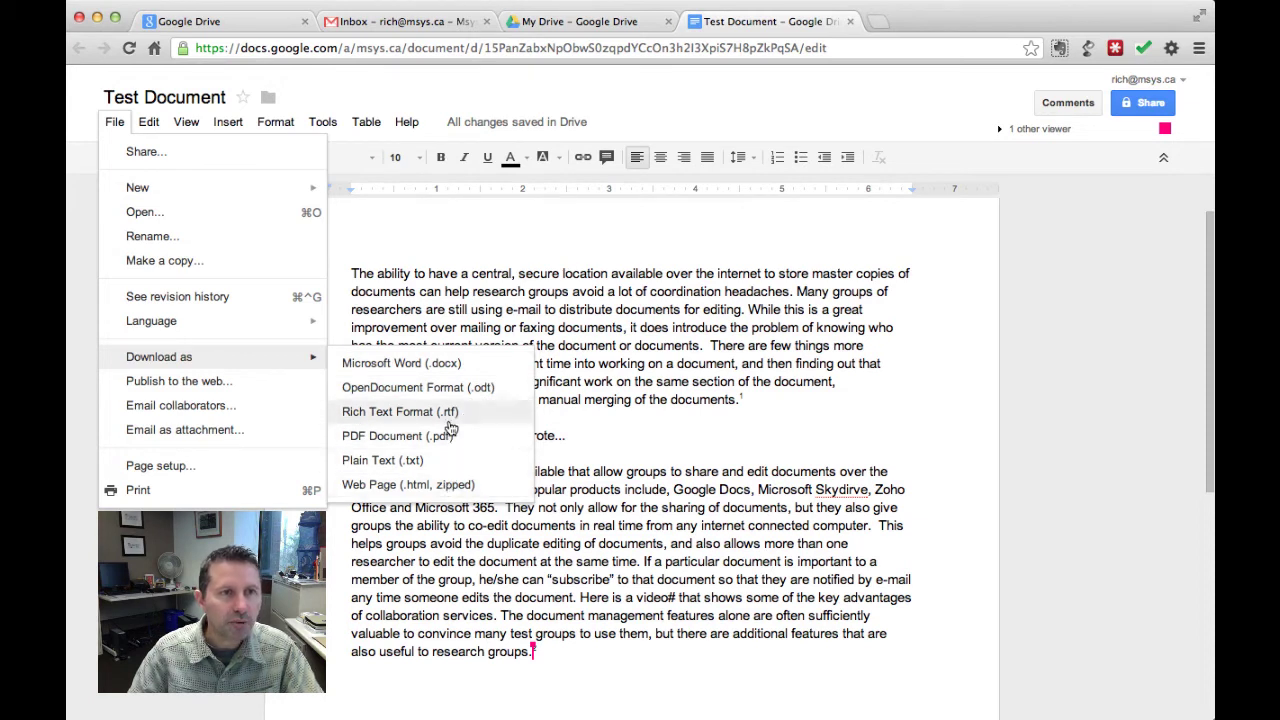
{"action": "left_click", "coordinate": [443, 367]}
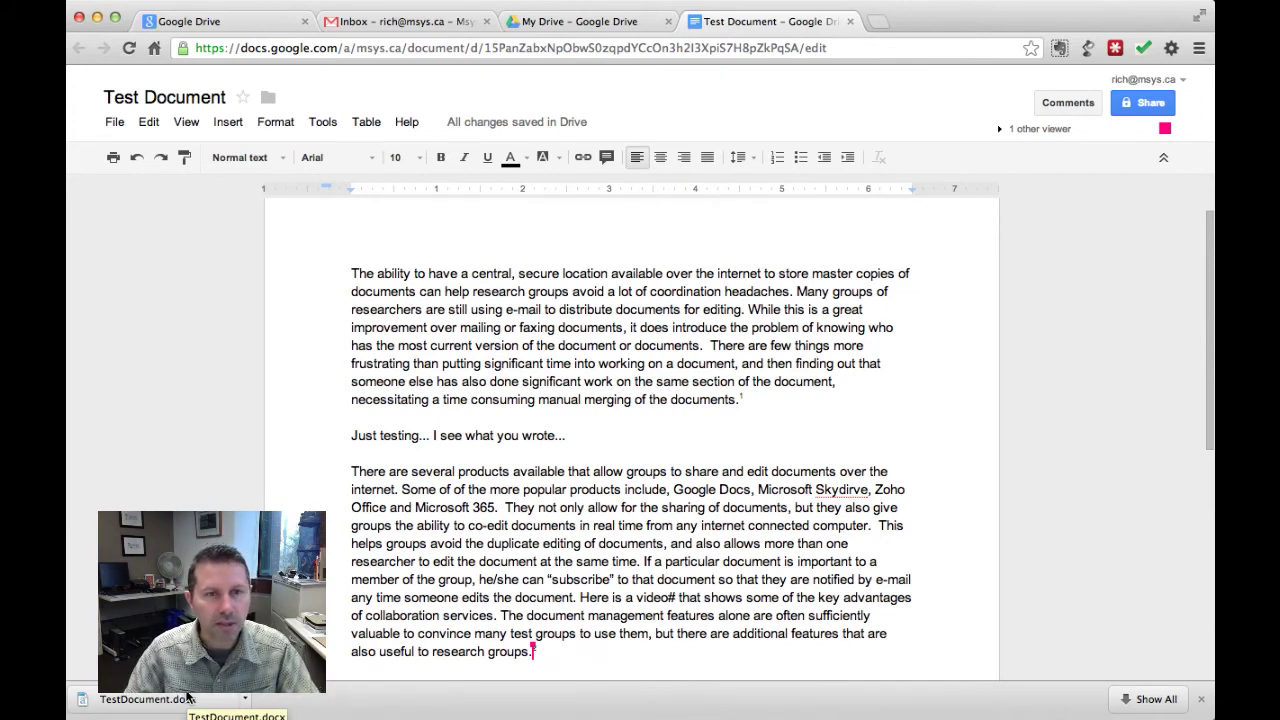
{"action": "left_click", "coordinate": [1201, 699]}
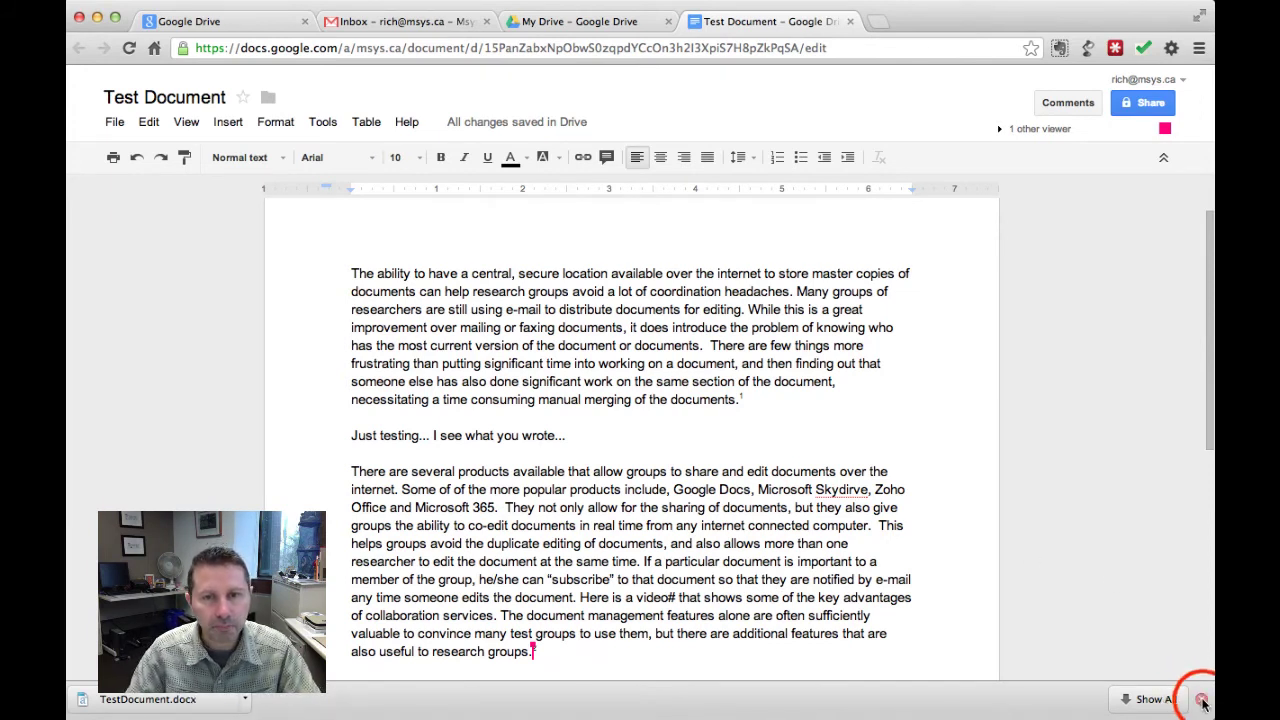
{"action": "left_click", "coordinate": [1201, 699]}
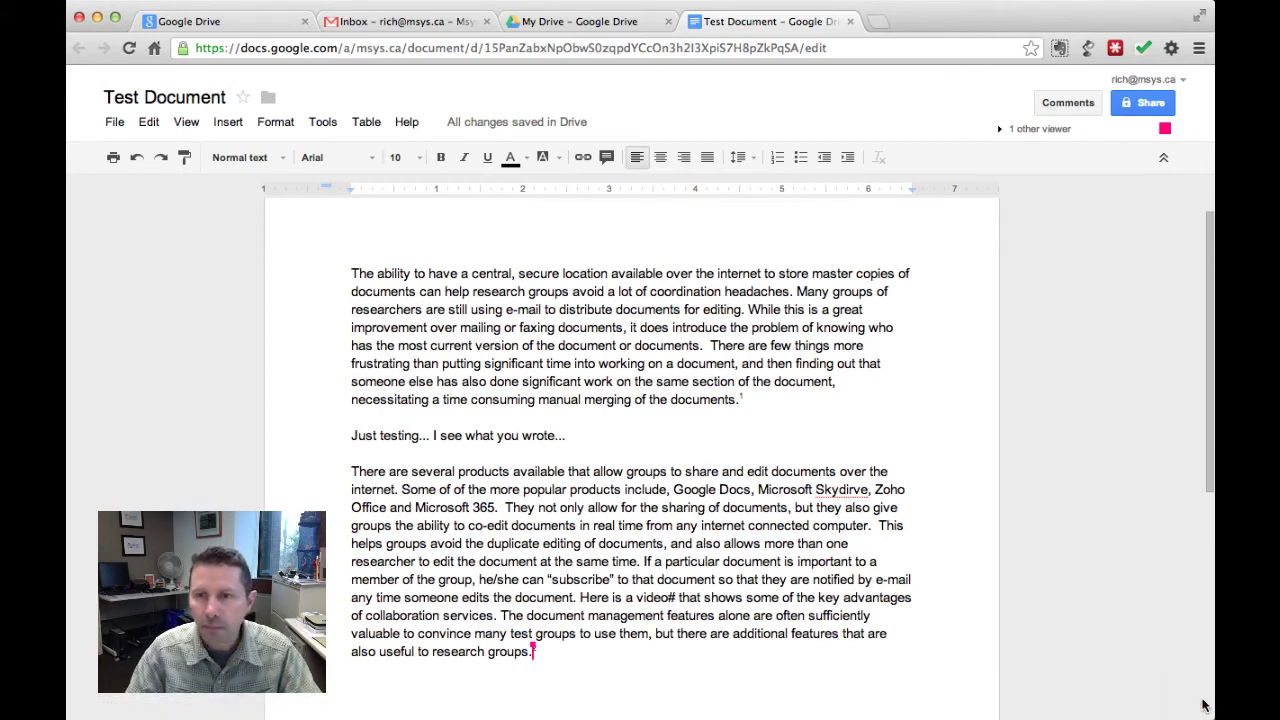